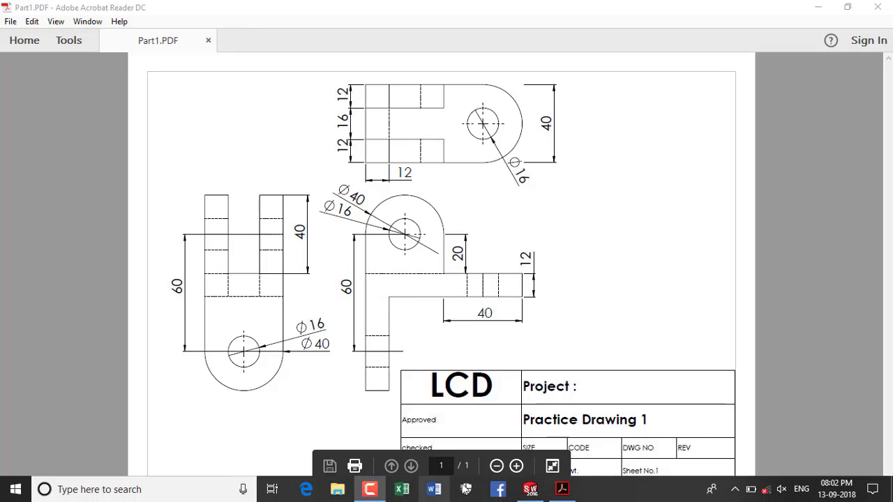
# Switch from the Practice Drawing 1 PDF to SOLIDWORKS
pyautogui.click(531, 489)
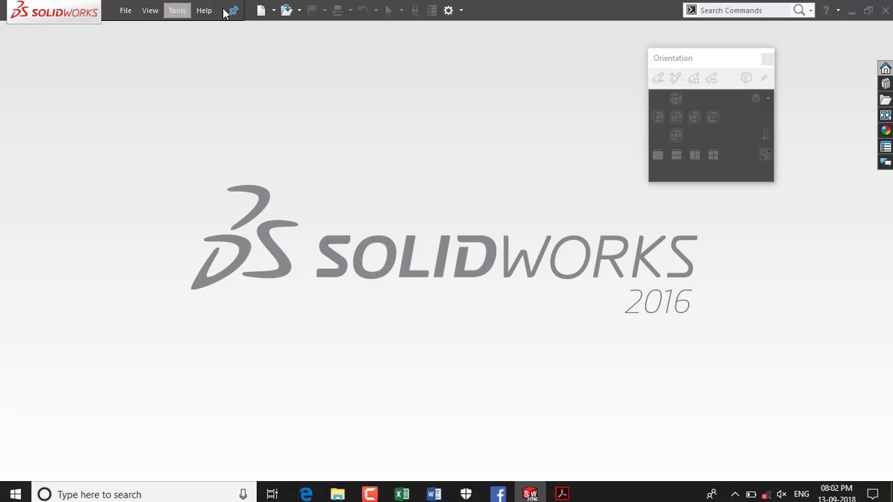
# Create a new part and start a sketch on the Front Plane
pyautogui.click(261, 10)
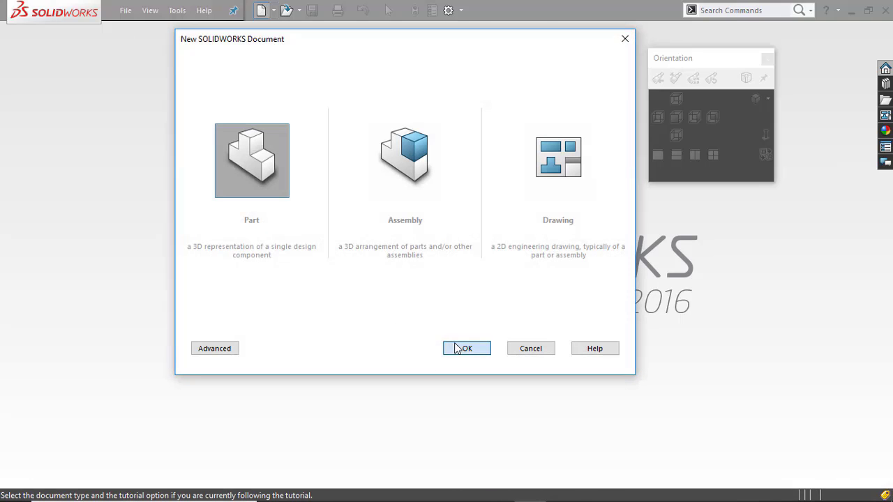
pyautogui.click(455, 348)
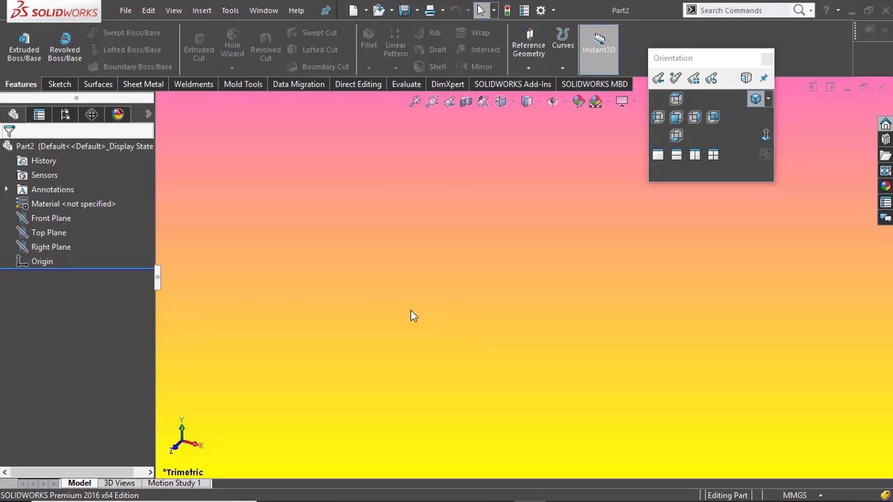
pyautogui.click(62, 219)
pyautogui.rightClick(62, 219)
pyautogui.click(73, 199)
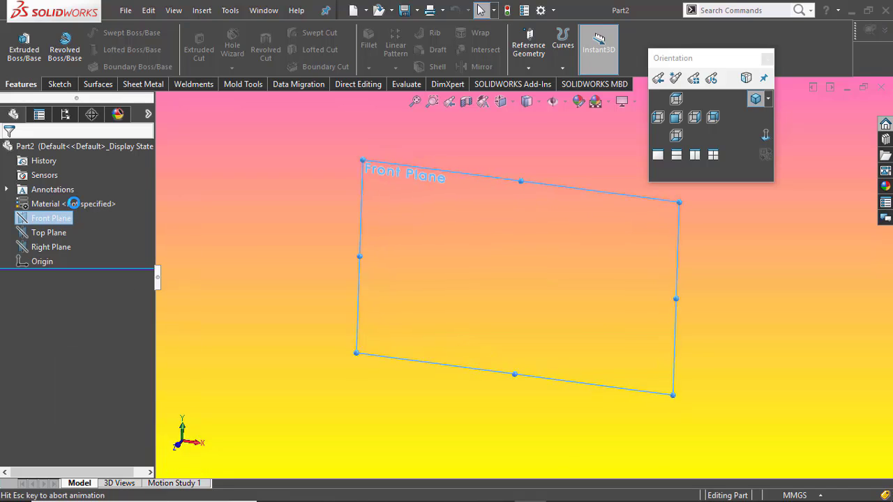
# Draw a horizontal centreline from the origin out to the right
pyautogui.press('l')
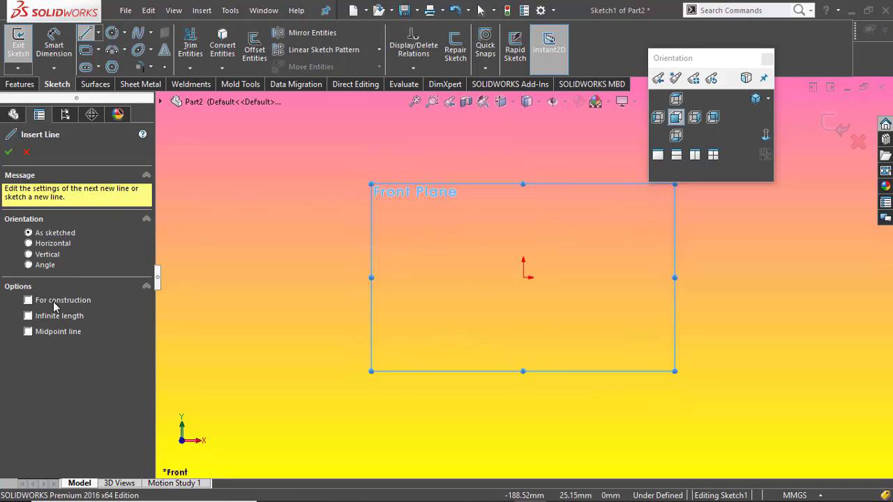
pyautogui.click(523, 277)
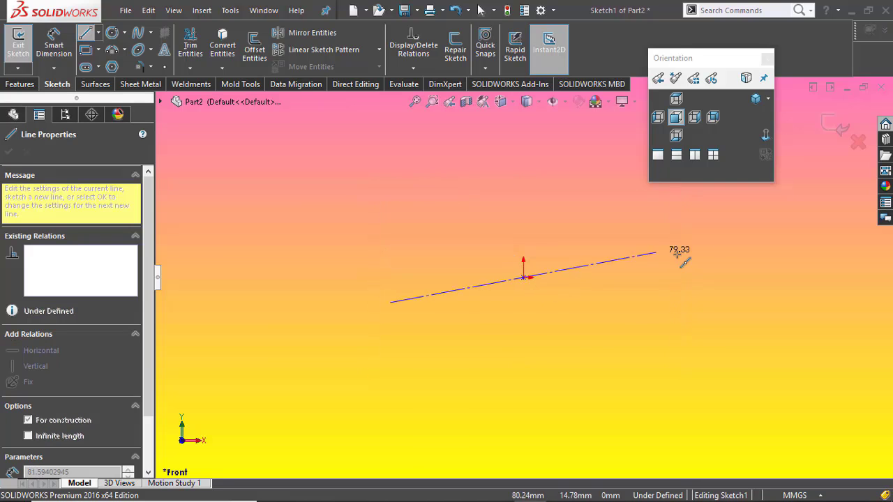
pyautogui.click(710, 276)
pyautogui.scroll(-2, 711, 251)
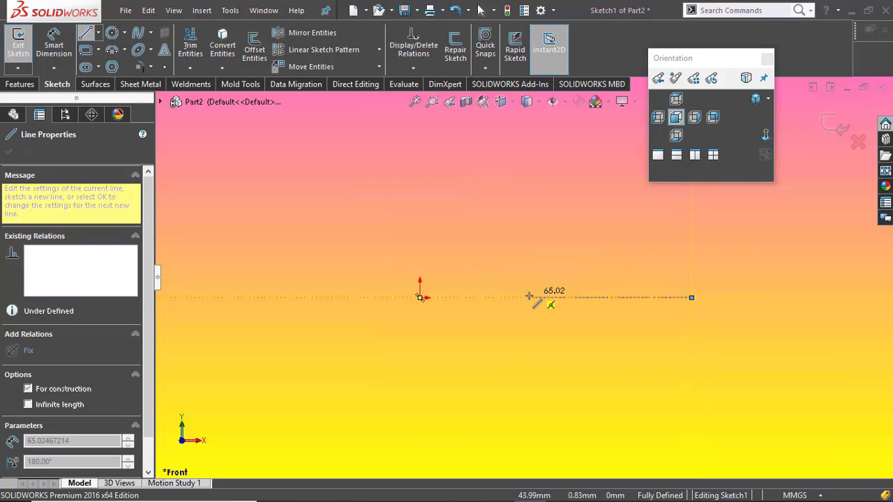
pyautogui.press('Escape')
pyautogui.moveTo(530, 257)
pyautogui.mouseDown(button='right')
pyautogui.moveTo(365, 247)
pyautogui.moveTo(432, 230)
pyautogui.mouseUp(button='right')
pyautogui.press('Escape')
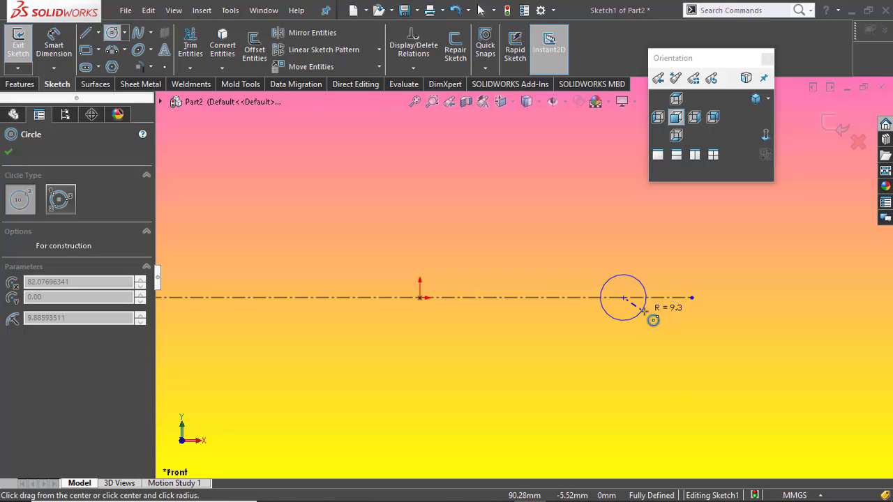
# Draw two concentric circles centred on the centreline
pyautogui.moveTo(621, 298); pyautogui.dragTo(648, 318)
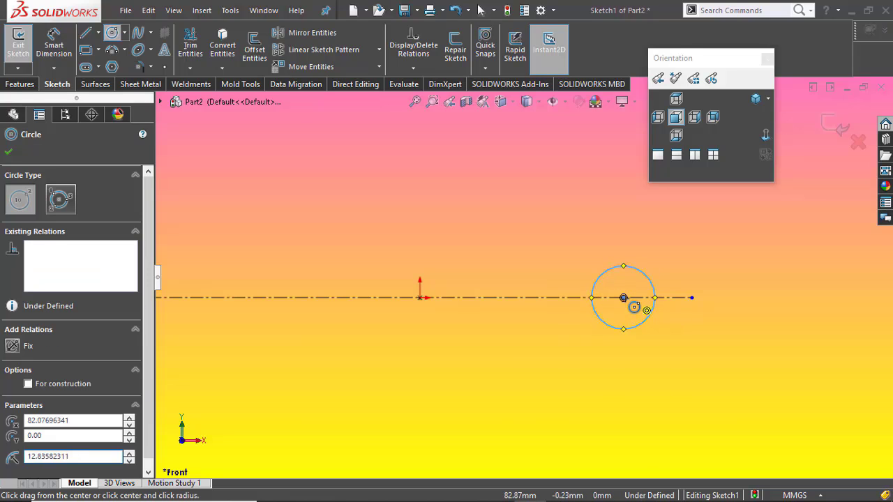
pyautogui.click(623, 297)
pyautogui.click(661, 336)
pyautogui.press('Escape')
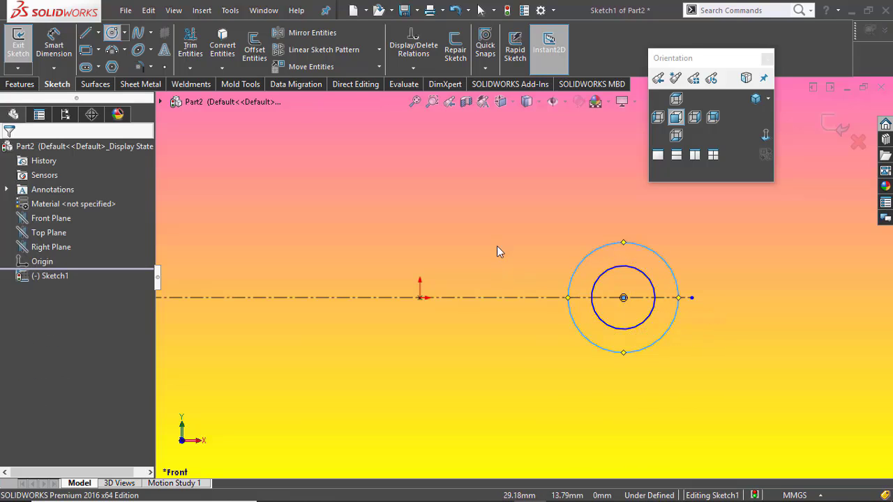
# Draw a vertical line at the origin, with top and bottom lines running to the outer circle
pyautogui.moveTo(484, 215); pyautogui.dragTo(390, 224, button='right')
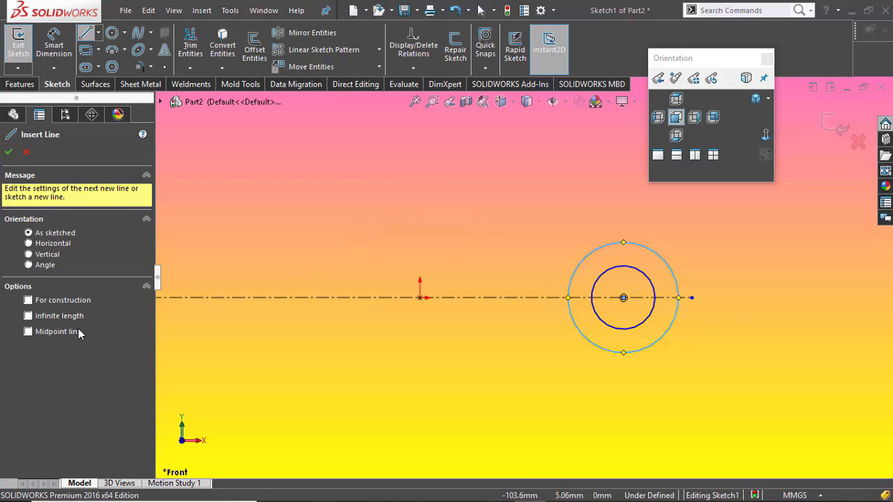
pyautogui.click(419, 298)
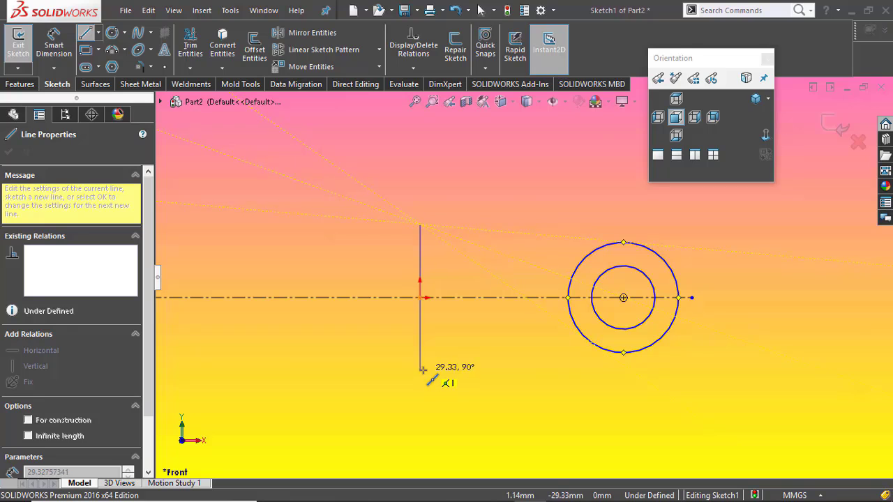
pyautogui.click(421, 368)
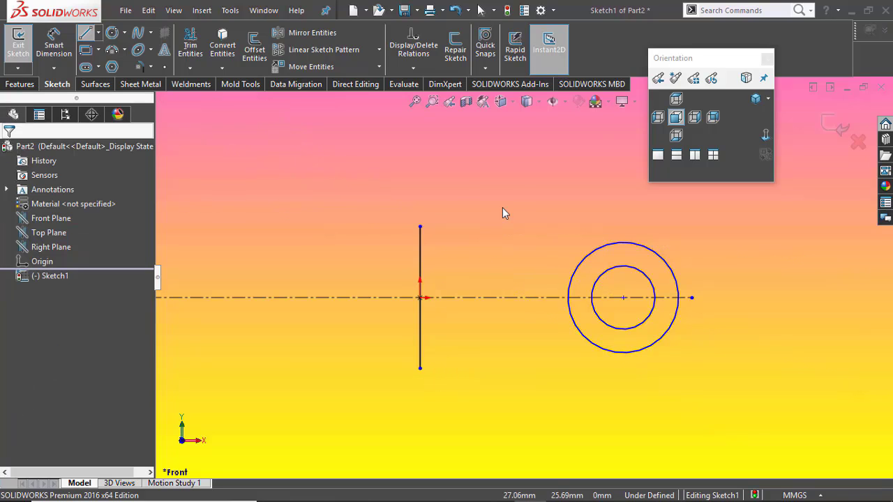
pyautogui.click(421, 227)
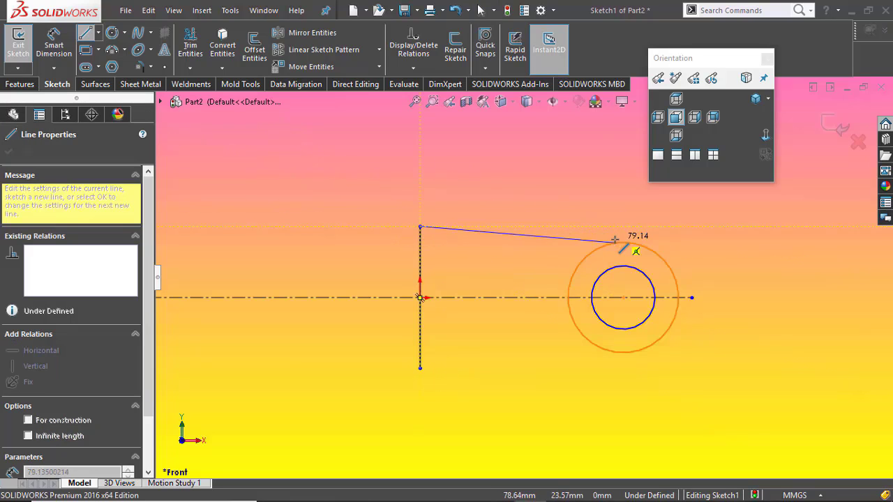
pyautogui.press('Escape')
pyautogui.moveTo(589, 183); pyautogui.dragTo(540, 177, button='right')
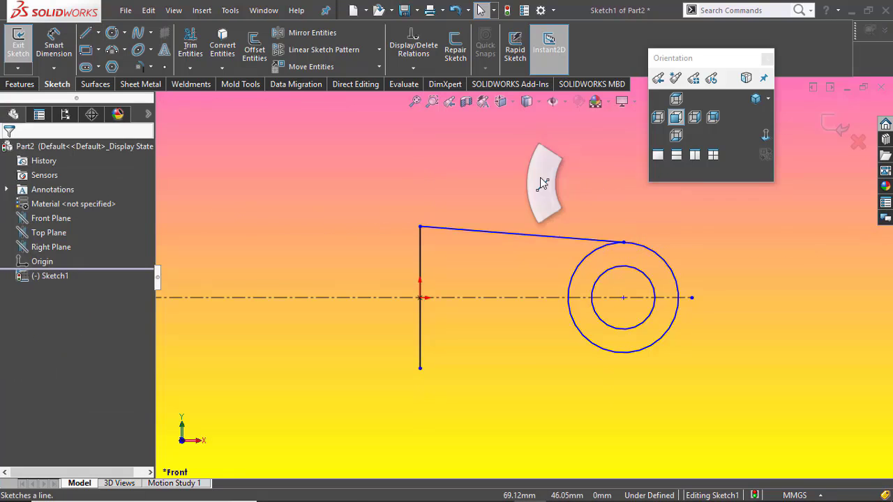
pyautogui.click(420, 368)
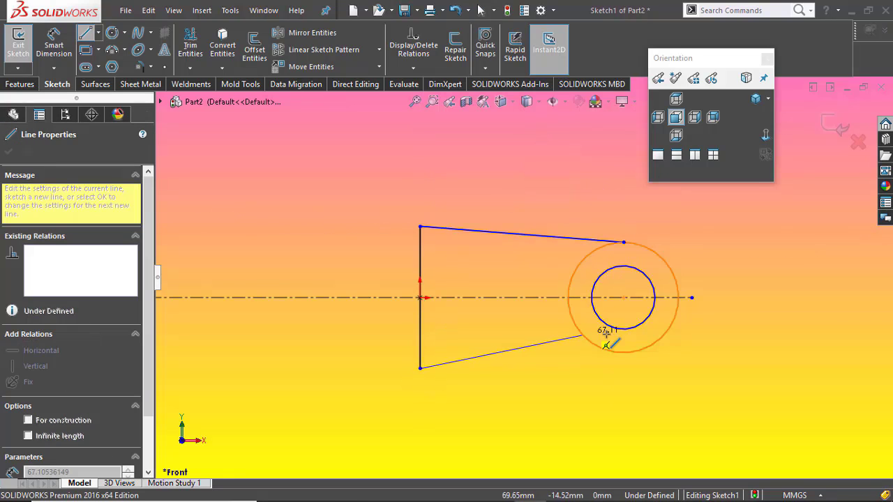
pyautogui.click(625, 354)
pyautogui.press('Escape')
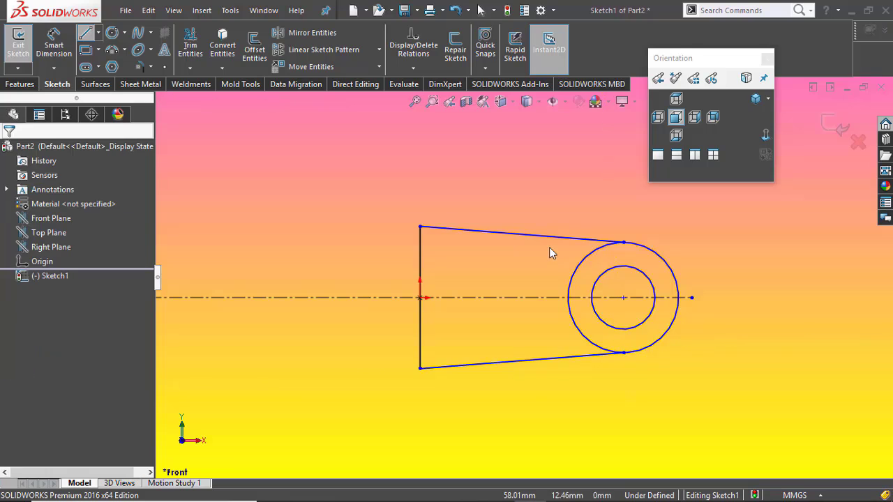
# Make the top line horizontal
pyautogui.rightClick(506, 235)
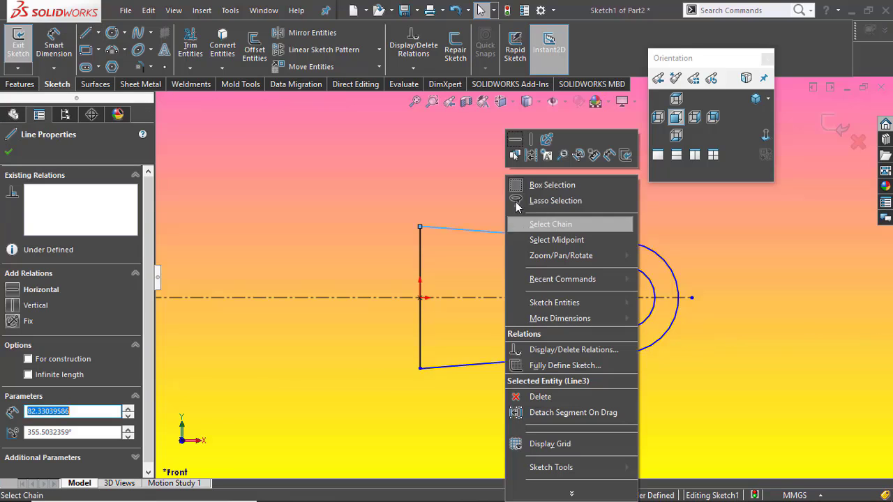
pyautogui.click(516, 139)
pyautogui.click(504, 333)
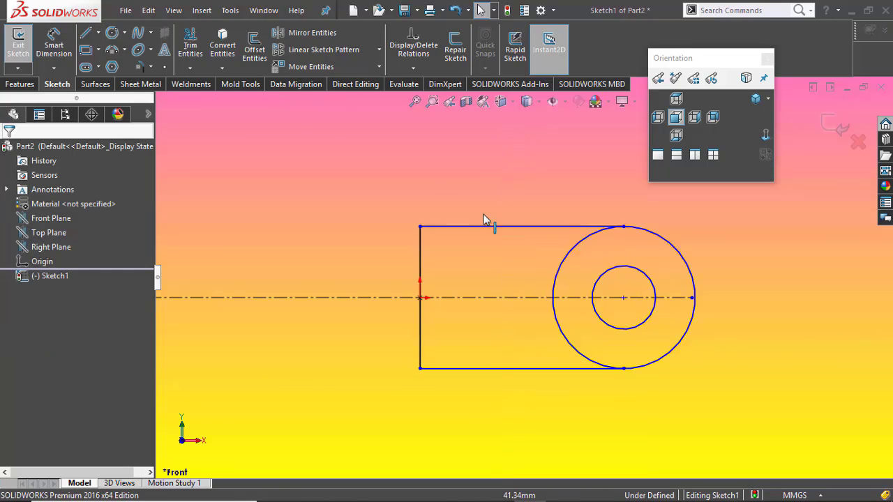
pyautogui.click(54, 46)
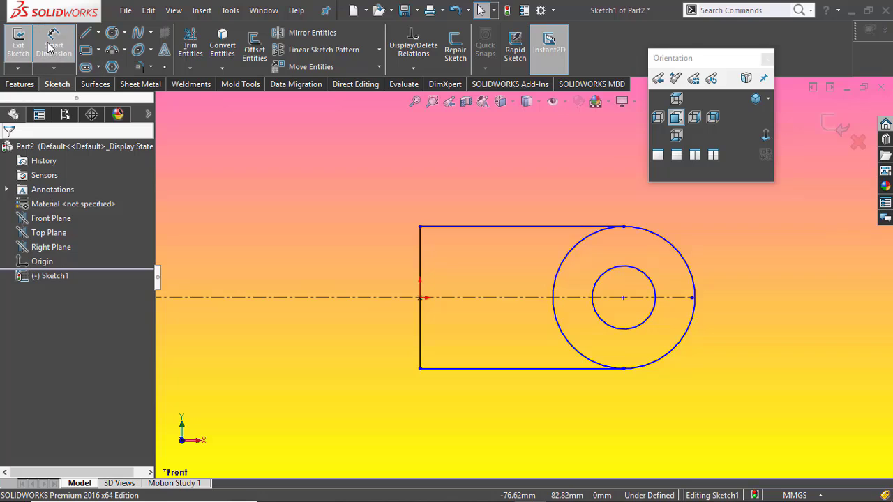
# Dimension the outer circle Ø40 and the inner circle Ø16
pyautogui.click(656, 233)
pyautogui.click(740, 231)
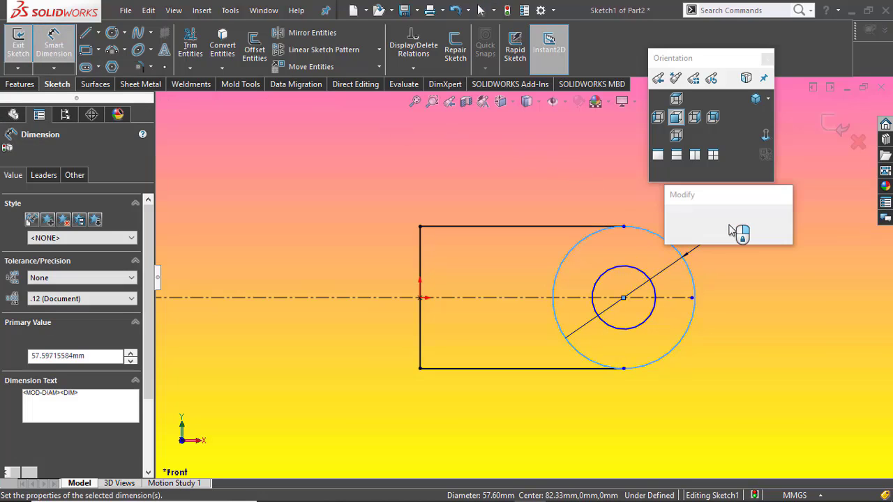
pyautogui.write('40')
pyautogui.press('Return')
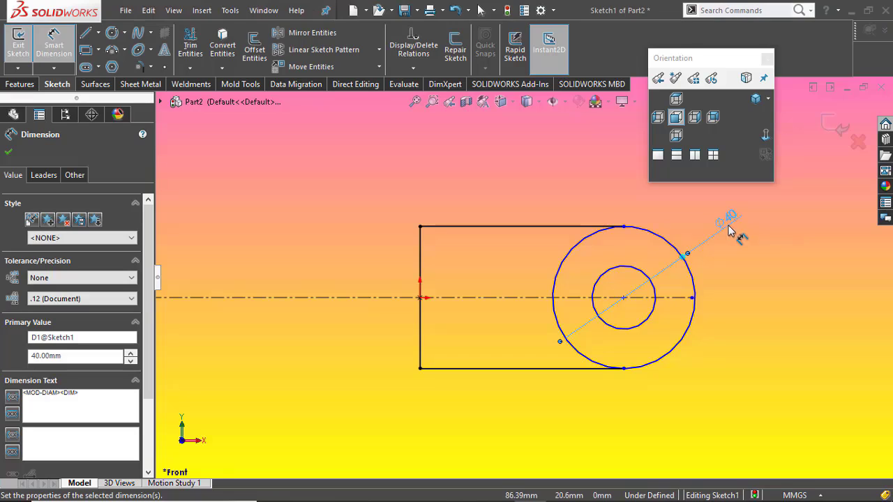
pyautogui.click(657, 287)
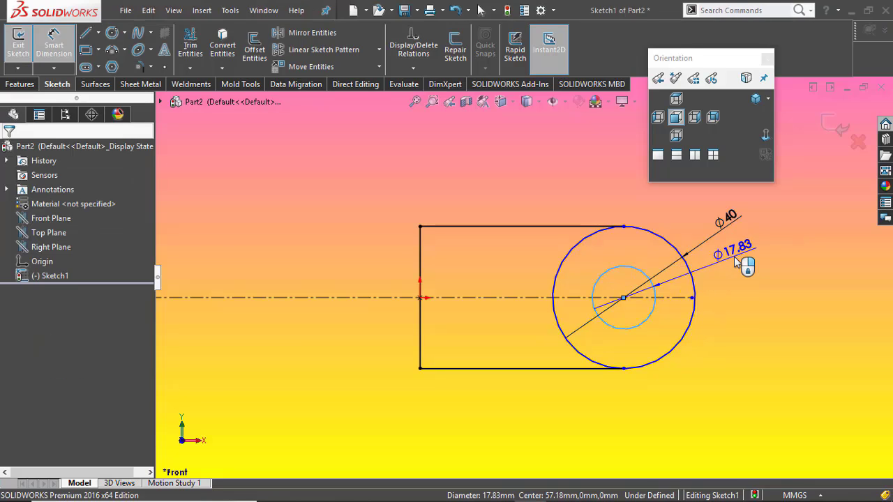
pyautogui.click(738, 264)
pyautogui.write('16')
pyautogui.press('Return')
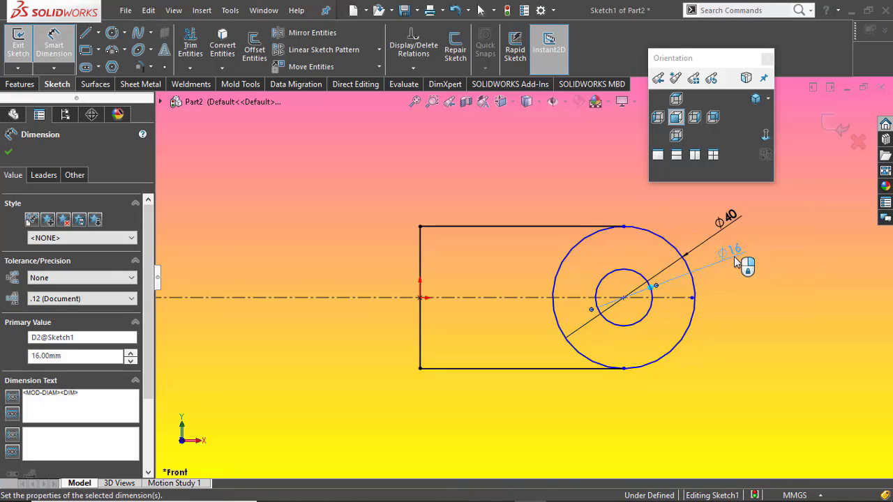
pyautogui.press('Escape')
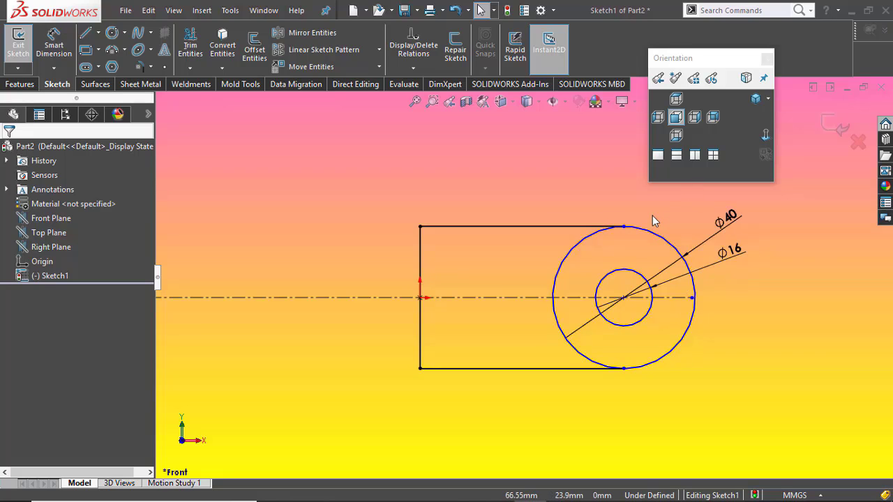
# Make the top line tangent to the outer Ø40 circle
pyautogui.click(596, 227)
pyautogui.keyDown('ctrl'); pyautogui.click(588, 237); pyautogui.keyUp('ctrl')
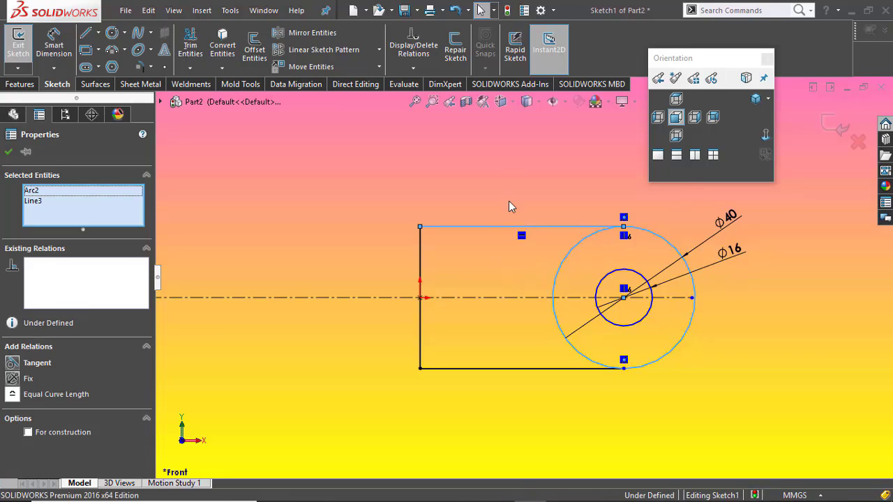
pyautogui.click(512, 193)
pyautogui.click(587, 226)
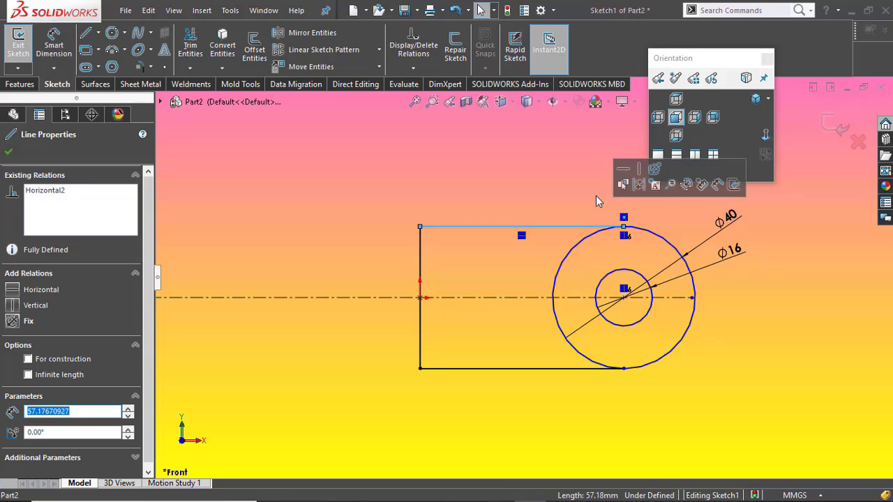
pyautogui.click(596, 201)
pyautogui.click(588, 229)
pyautogui.keyDown('ctrl'); pyautogui.click(522, 226); pyautogui.keyUp('ctrl')
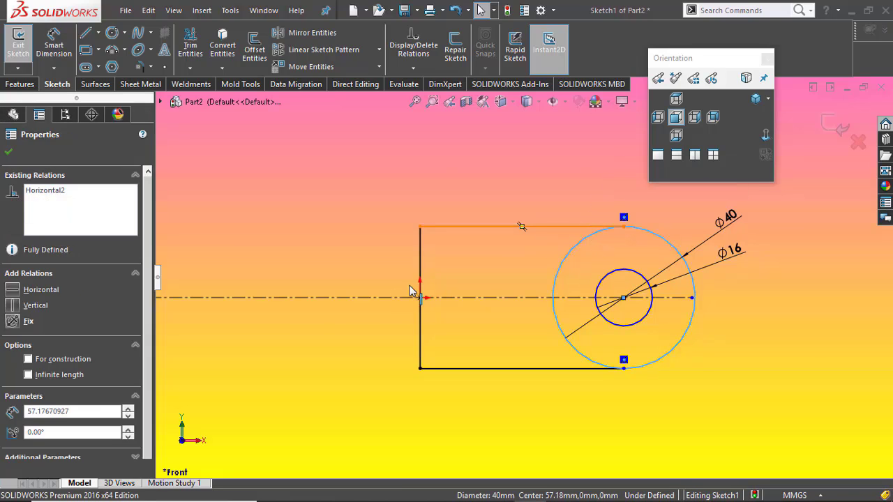
pyautogui.click(31, 363)
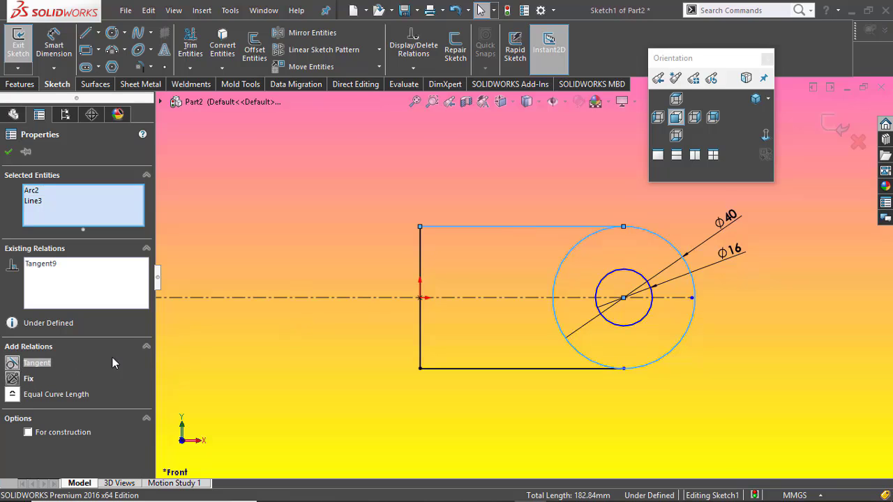
pyautogui.click(234, 357)
# Make the bottom line tangent to the outer Ø40 circle
pyautogui.click(584, 356)
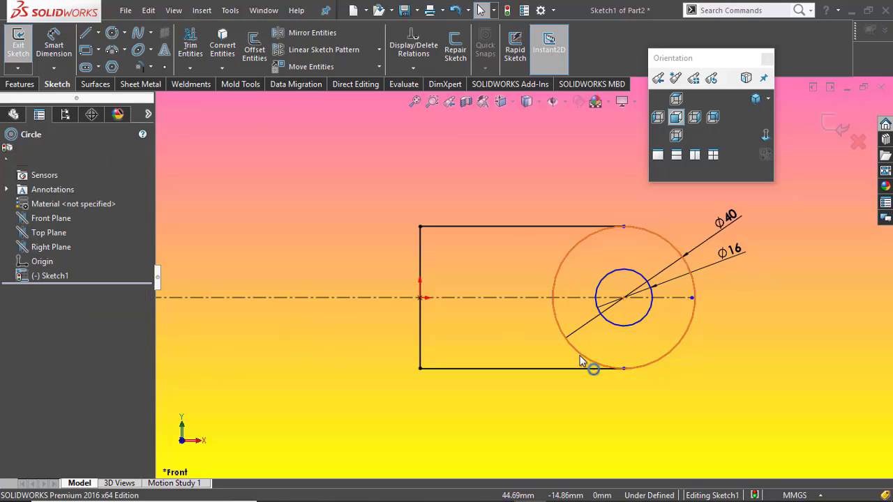
pyautogui.keyDown('ctrl'); pyautogui.click(580, 370); pyautogui.keyUp('ctrl')
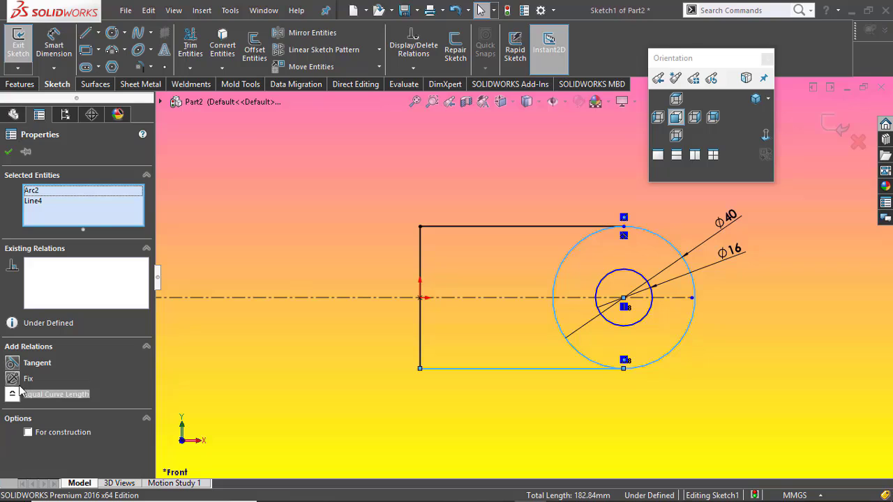
pyautogui.click(12, 364)
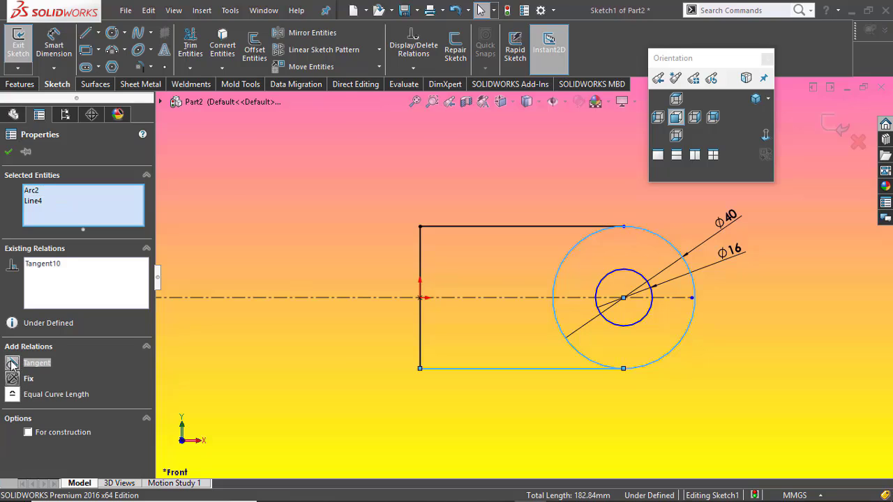
pyautogui.click(302, 157)
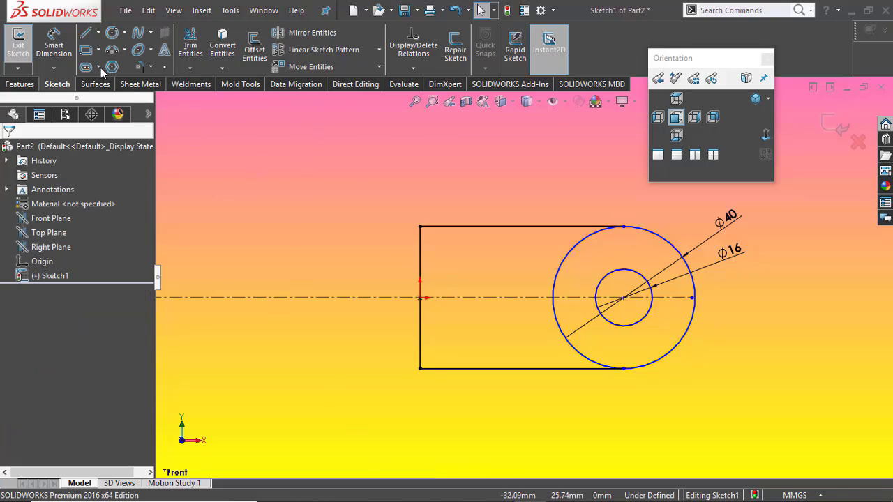
pyautogui.click(623, 298)
# Dimension the circle centre to the left line at 60 mm
pyautogui.click(421, 260)
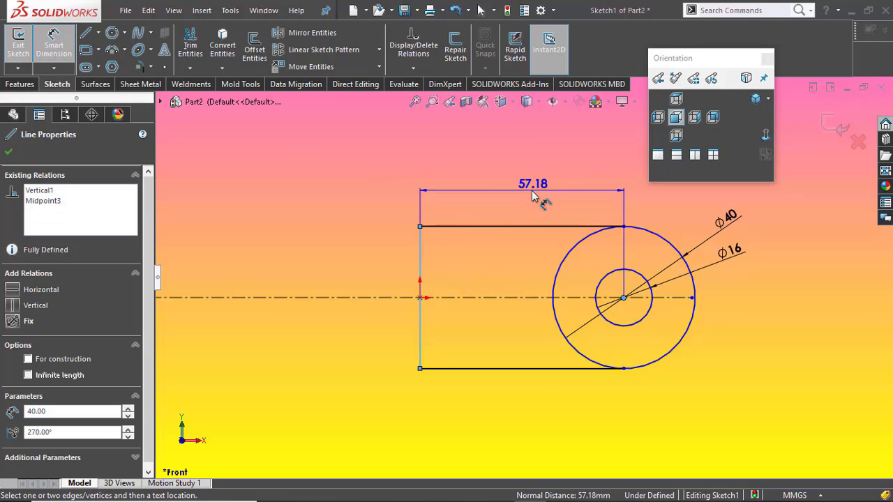
pyautogui.click(520, 196)
pyautogui.write('60')
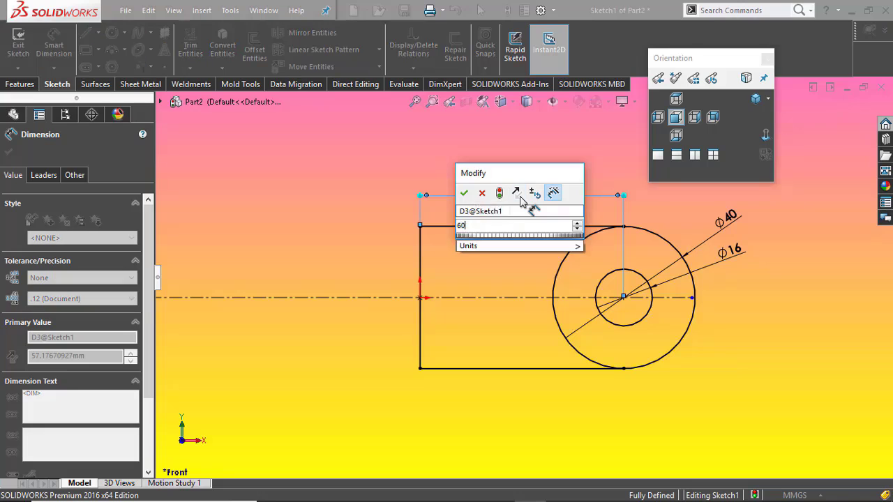
pyautogui.press('Return')
pyautogui.press('Escape')
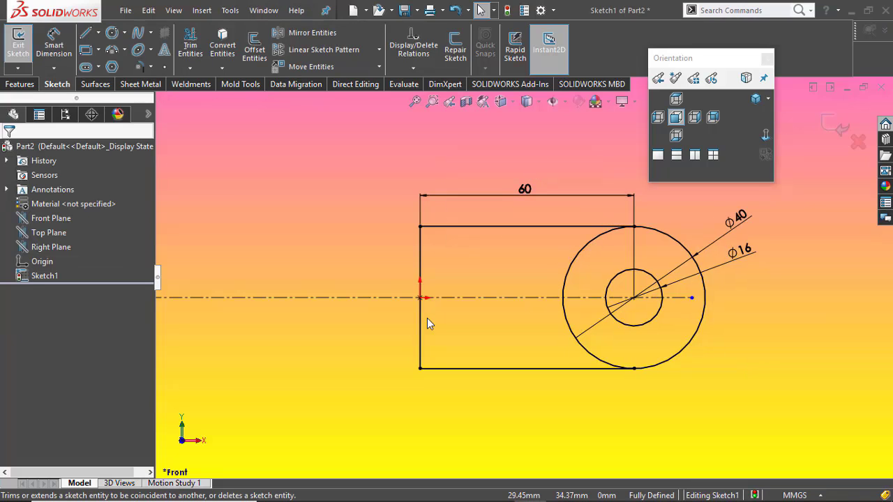
# Trim away the left arc of the Ø40 circle
pyautogui.press('t')
pyautogui.moveTo(579, 277); pyautogui.dragTo(548, 339)
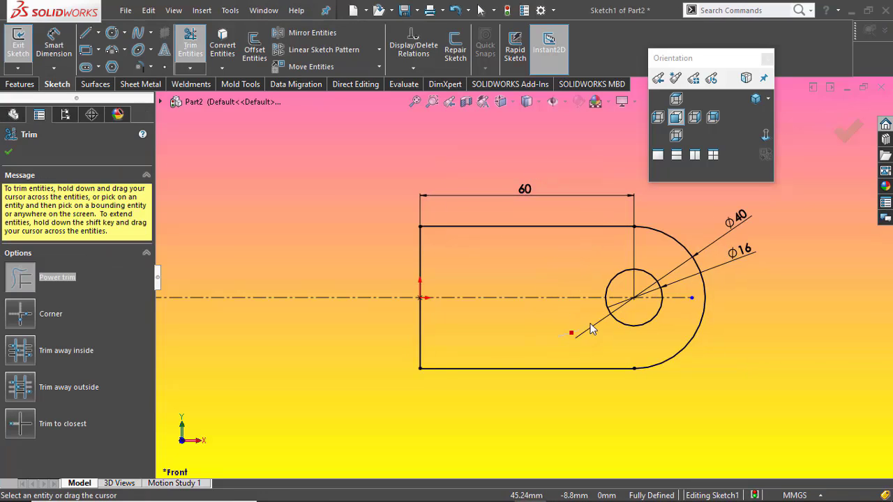
pyautogui.press('Escape')
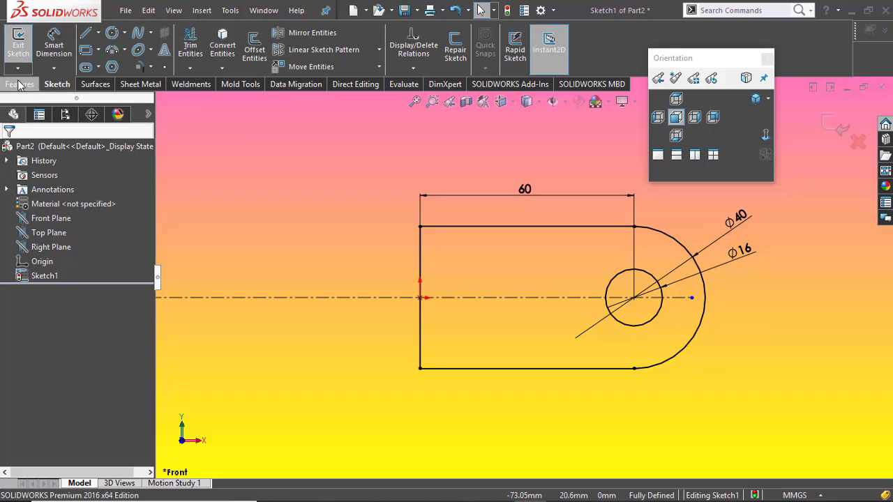
# Start an Extruded Boss/Base of the sketch, checking the reference drawing before editing the depth
pyautogui.click(20, 83)
pyautogui.click(21, 53)
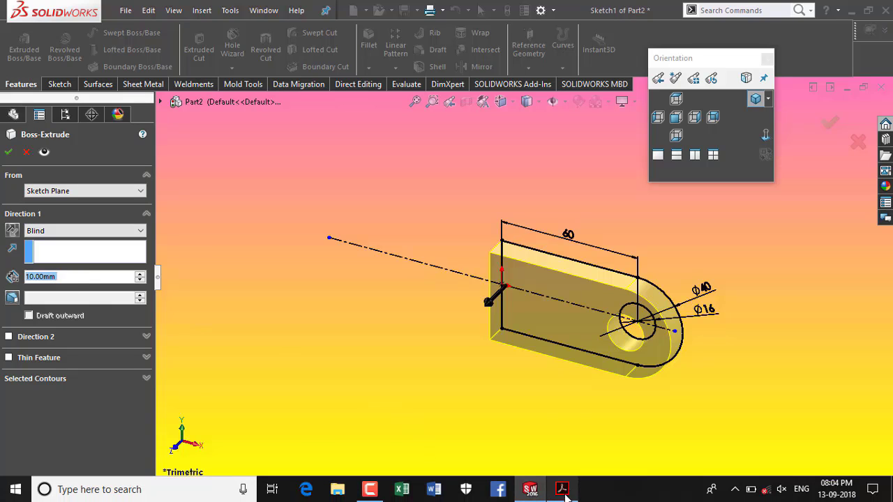
pyautogui.click(563, 490)
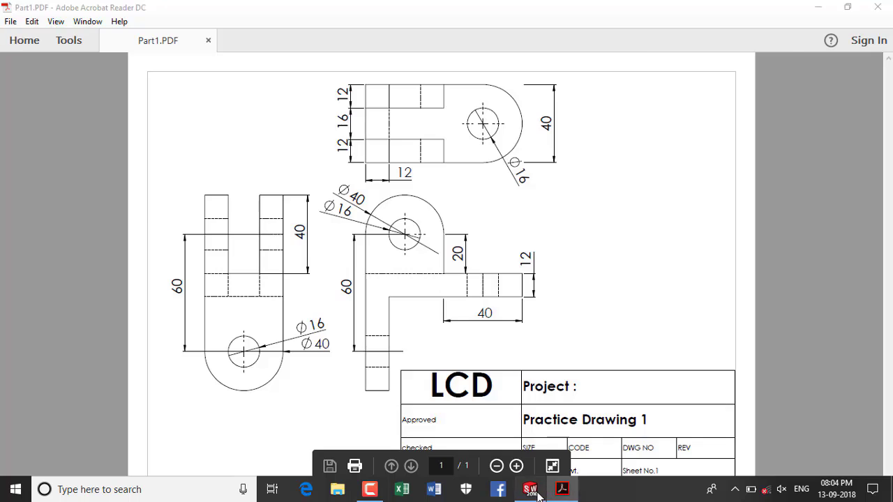
pyautogui.click(531, 491)
pyautogui.doubleClick(71, 277)
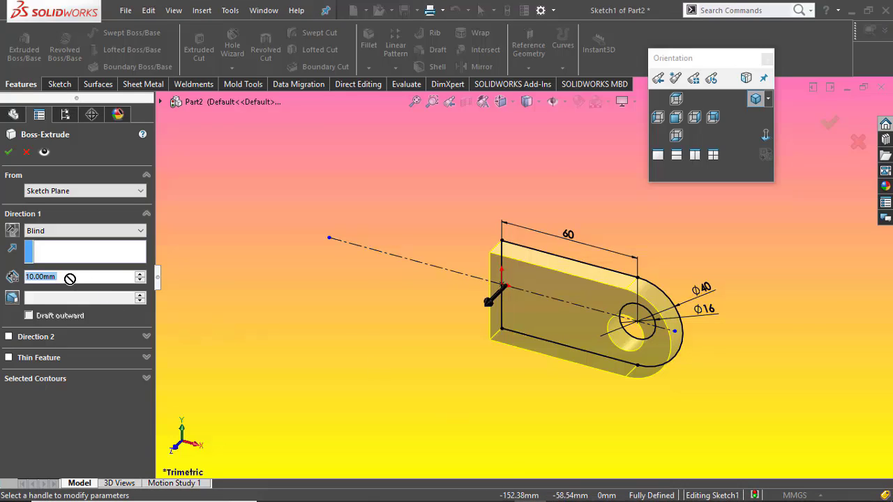
# Set the extrusion depth to 12 mm and confirm Boss-Extrude1
pyautogui.write('12')
pyautogui.press('Return')
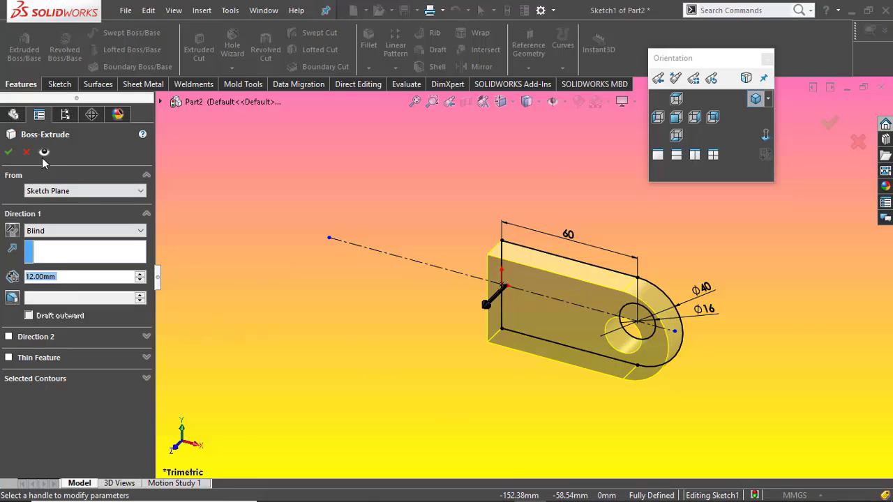
pyautogui.click(12, 153)
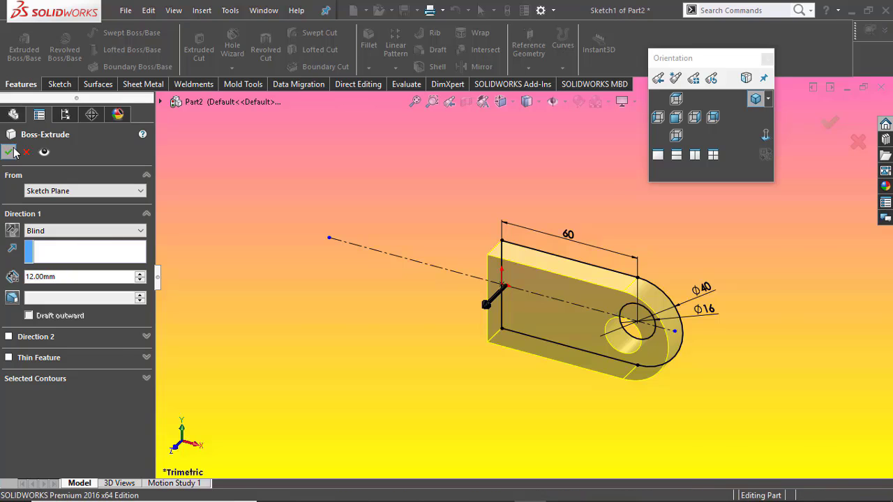
pyautogui.click(442, 204)
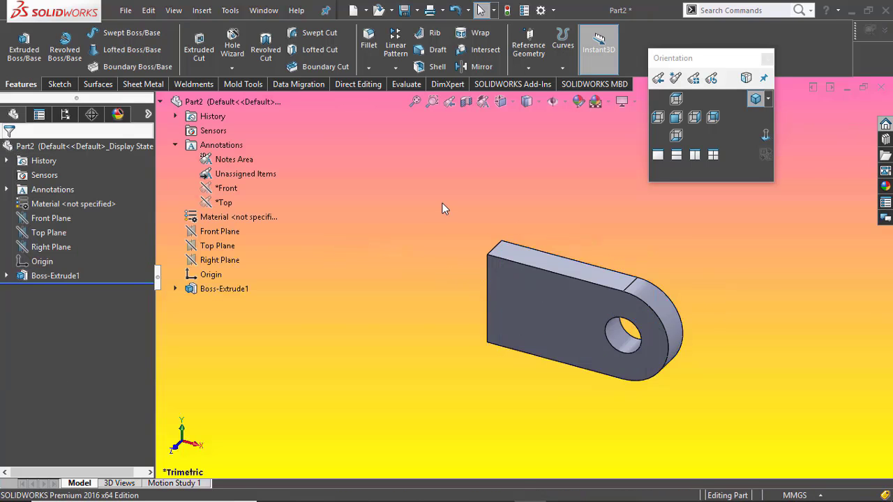
pyautogui.click(161, 102)
# Orbit and zoom to inspect the plate, then bring up the reference drawing
pyautogui.moveTo(521, 296)
pyautogui.mouseDown(button='middle')
pyautogui.moveTo(608, 175)
pyautogui.moveTo(558, 363)
pyautogui.moveTo(572, 269)
pyautogui.moveTo(572, 303)
pyautogui.mouseUp(button='middle')
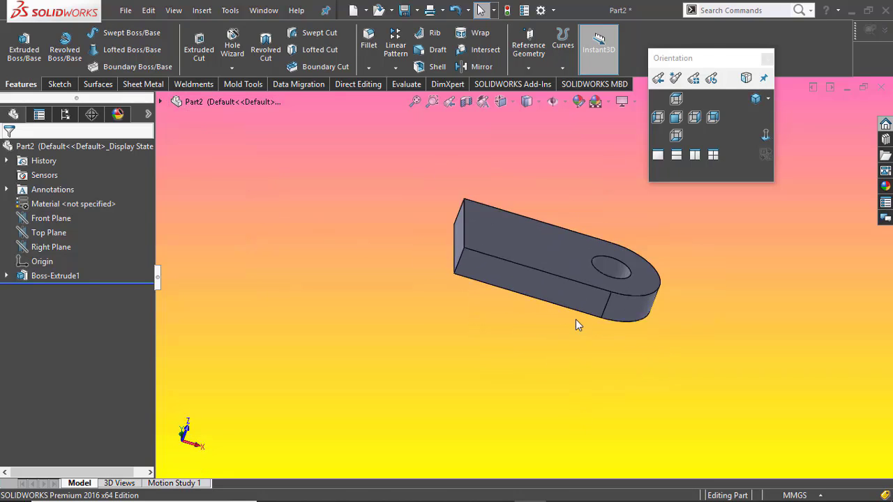
pyautogui.scroll(-1, 600, 253)
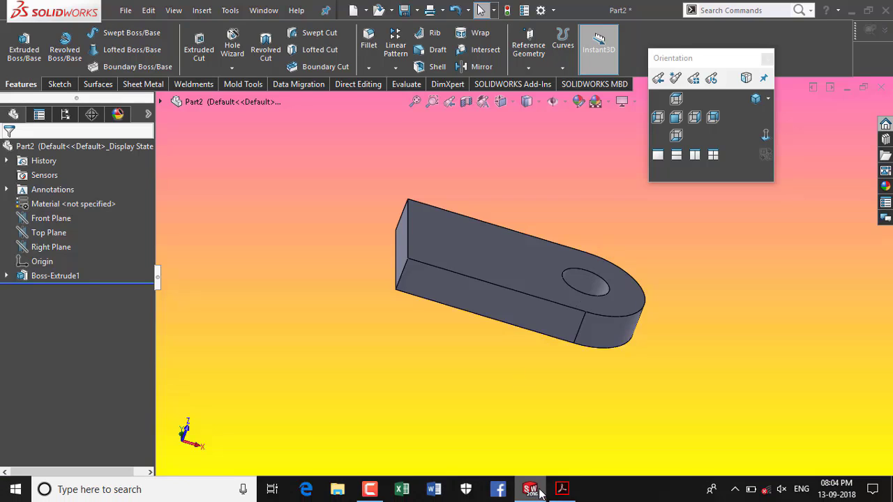
pyautogui.click(563, 489)
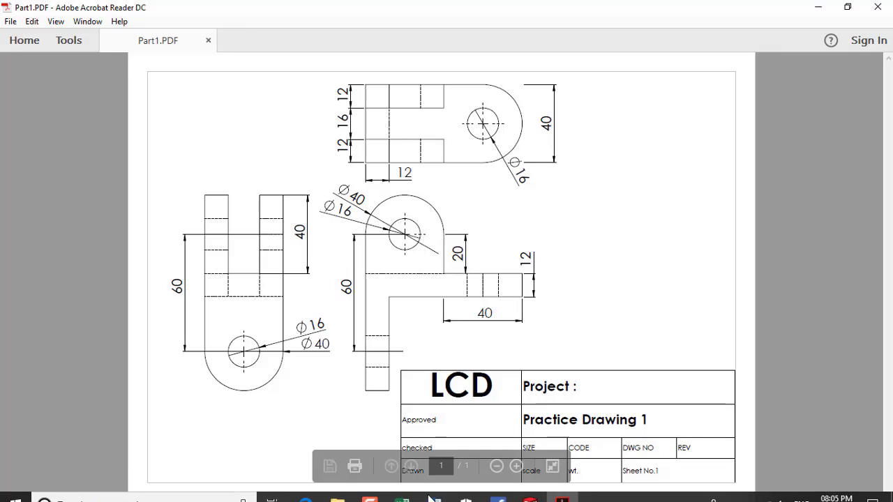
# Return to the SOLIDWORKS part after reviewing the drawing
pyautogui.click(530, 490)
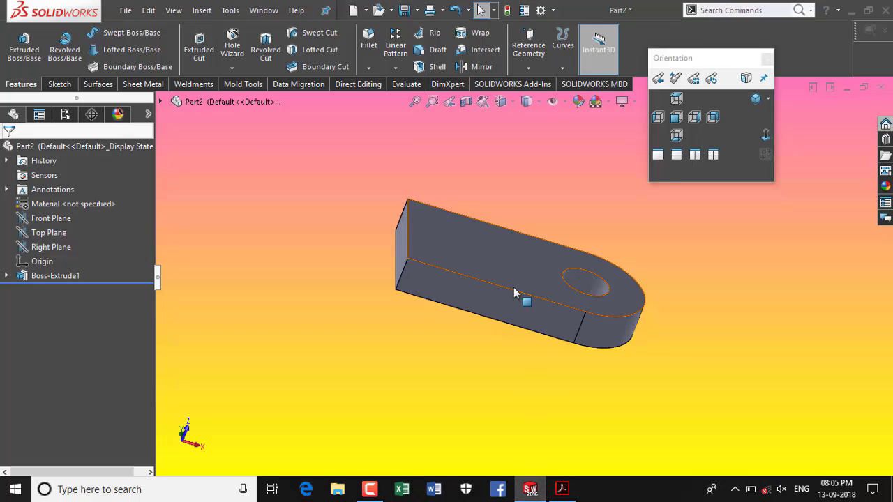
# Start a new sketch on the plate's side face
pyautogui.rightClick(463, 286)
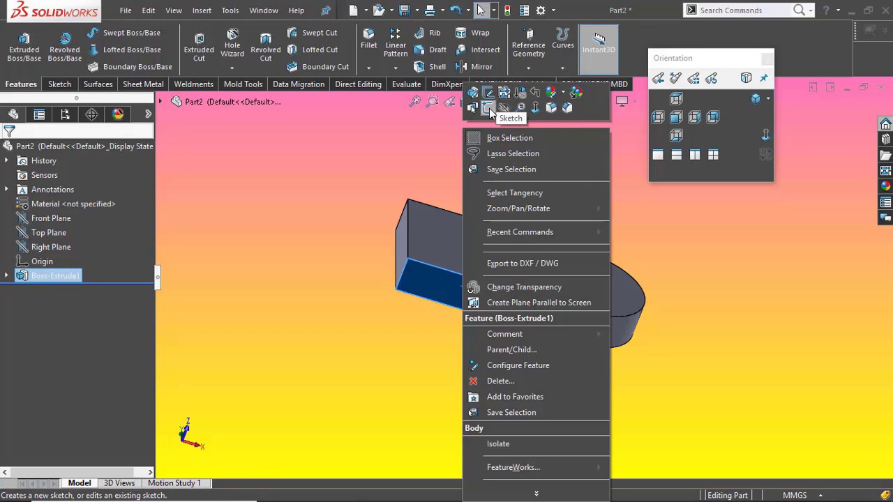
pyautogui.click(489, 108)
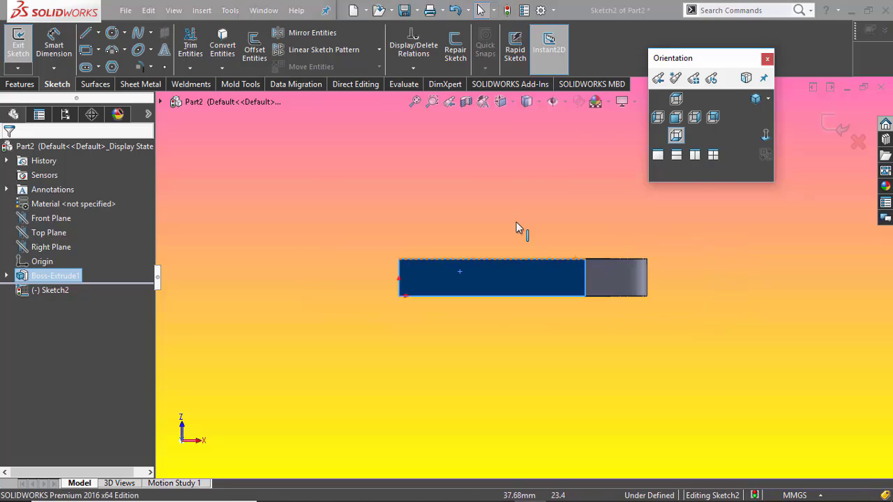
pyautogui.moveTo(518, 230); pyautogui.dragTo(464, 209, button='right')
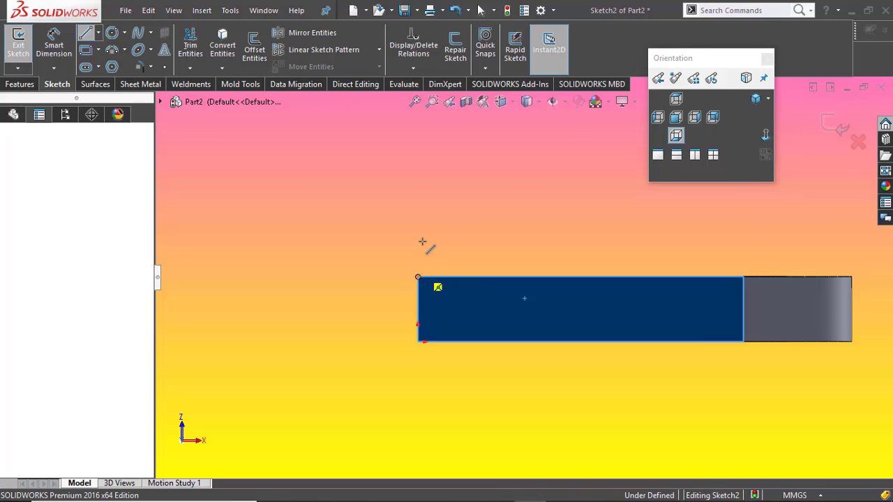
pyautogui.click(418, 277)
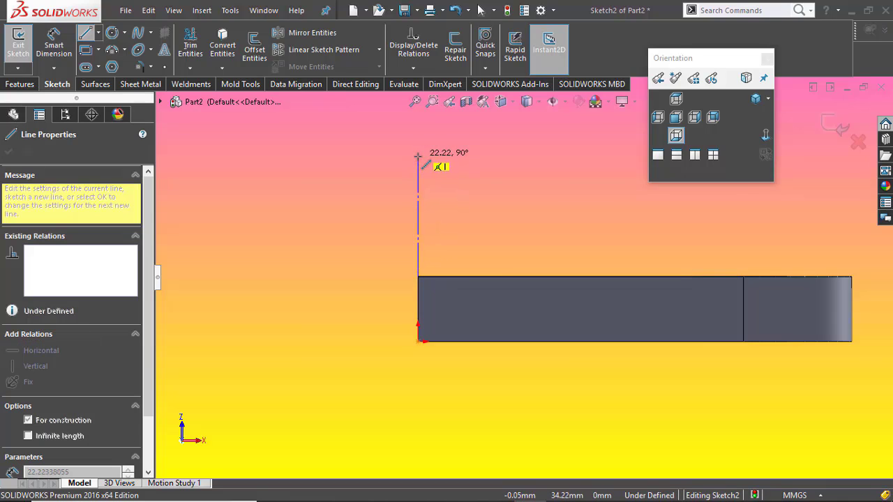
pyautogui.press('Escape')
pyautogui.press('Return')
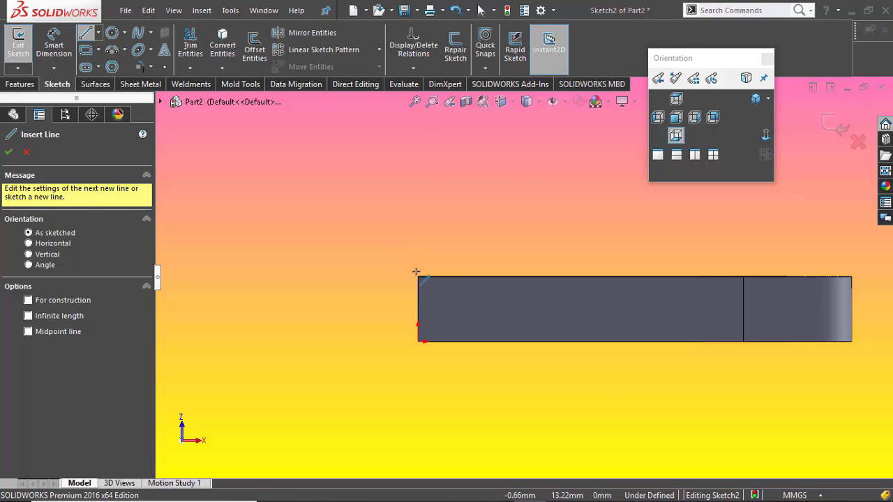
# Draw two vertical sides up from the plate, capped by a 180° tangent arc
pyautogui.click(418, 277)
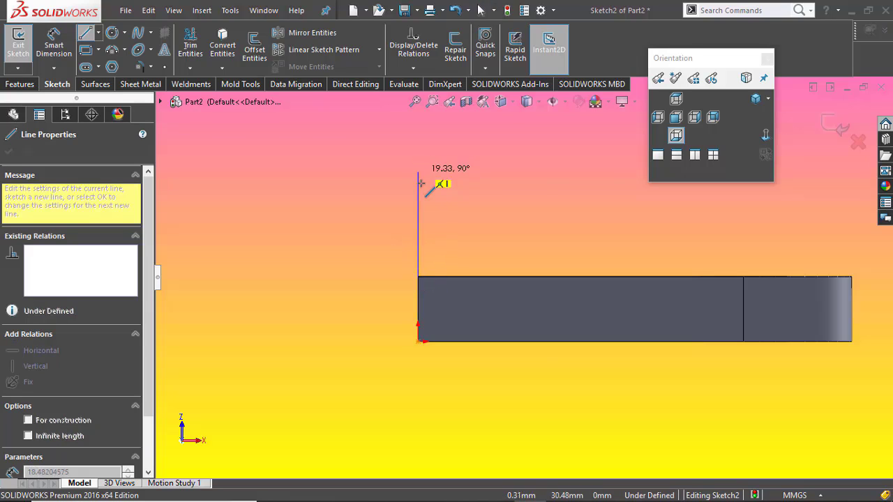
pyautogui.click(420, 183)
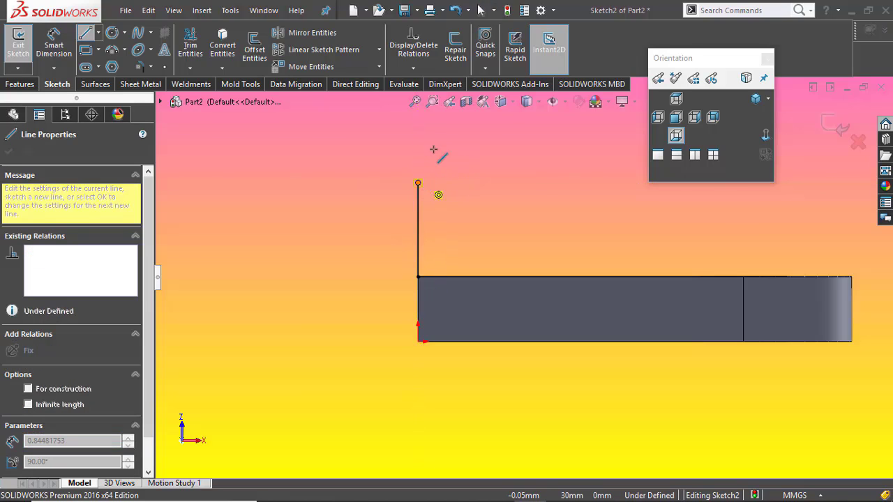
pyautogui.press('a')
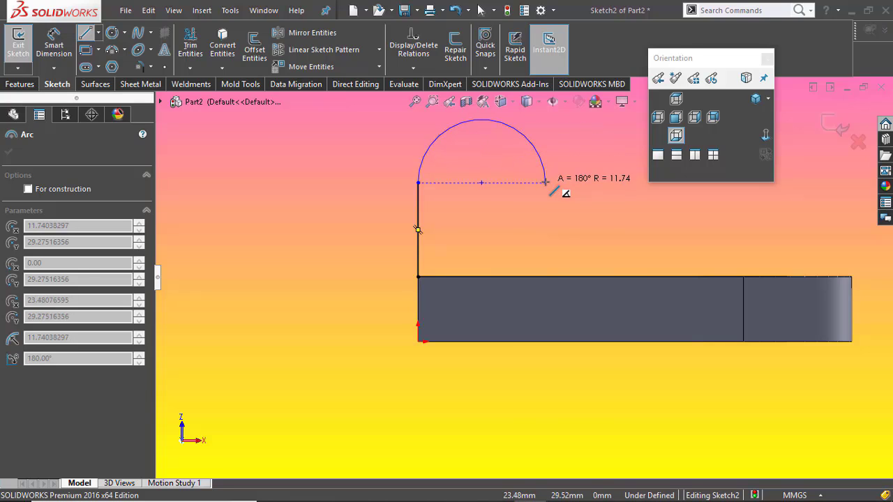
pyautogui.click(546, 183)
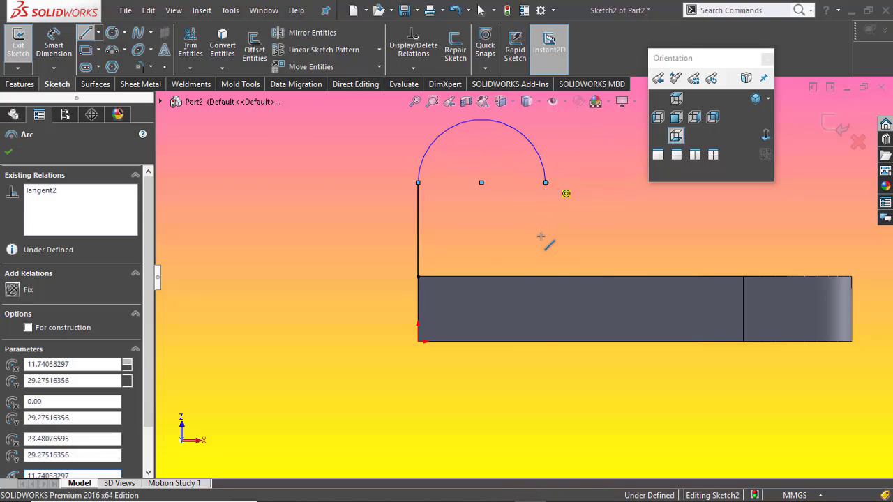
pyautogui.click(546, 277)
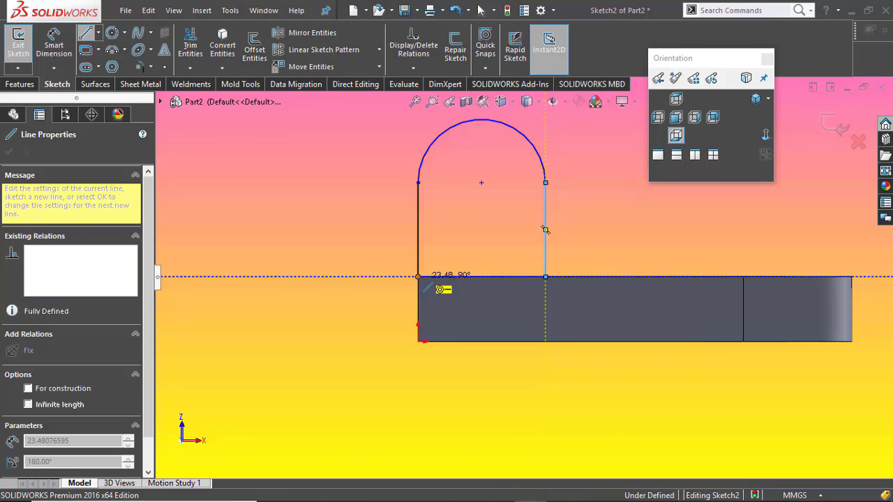
pyautogui.moveTo(451, 235); pyautogui.dragTo(514, 213, button='right')
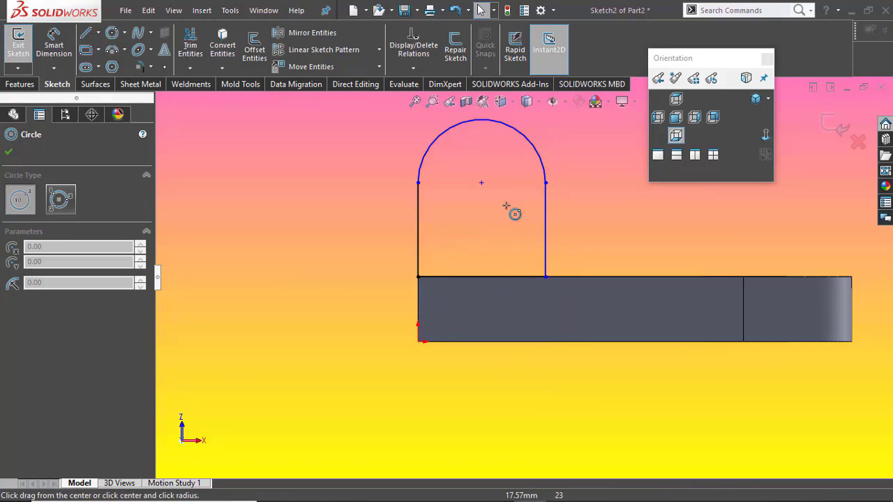
# Draw a hole circle at the arc centre and dimension it Ø16
pyautogui.click(481, 183)
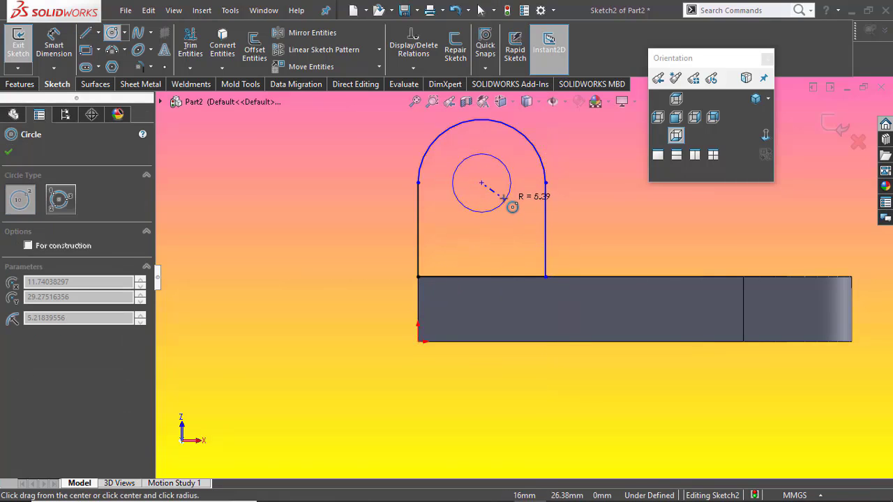
pyautogui.click(500, 200)
pyautogui.press('Escape')
pyautogui.click(457, 183)
pyautogui.moveTo(460, 178); pyautogui.dragTo(464, 136, button='right')
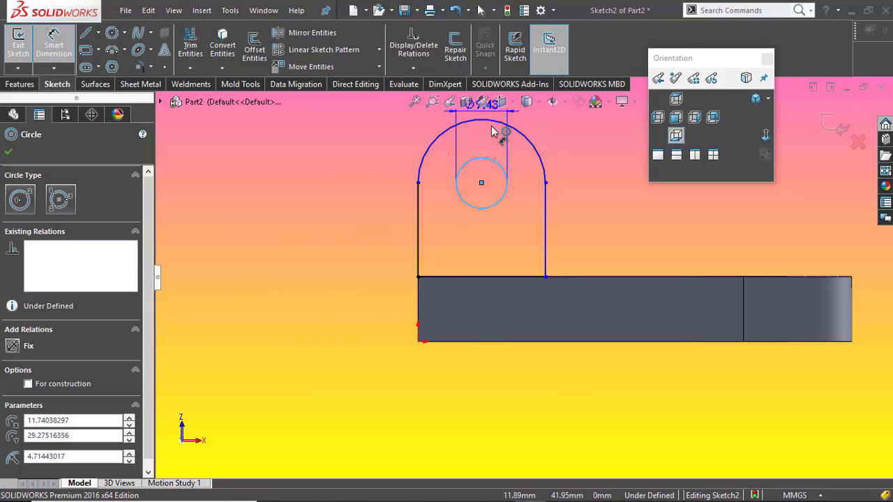
pyautogui.click(552, 138)
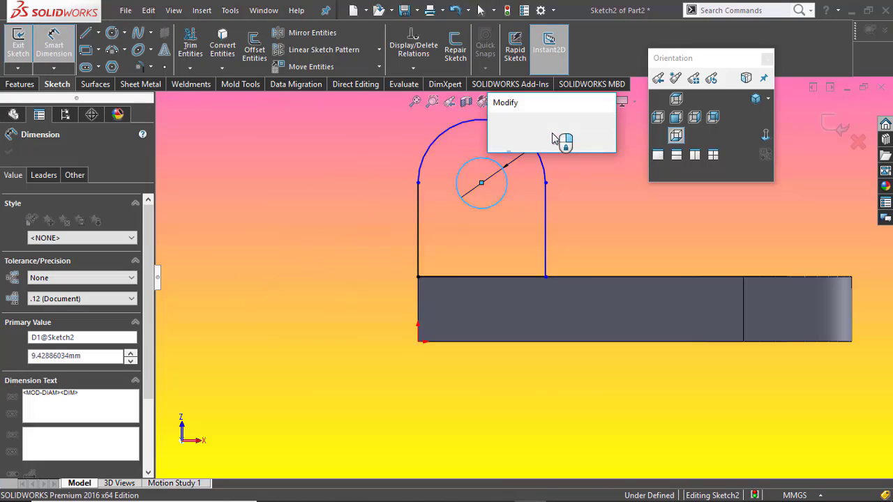
pyautogui.write('16')
pyautogui.press('Return')
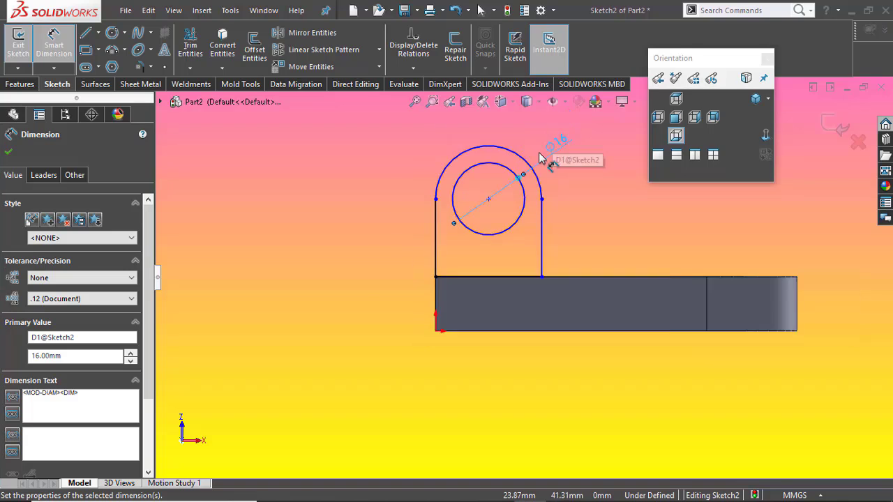
pyautogui.scroll(-2, 554, 150)
# Dimension the lug arc at R20, displayed as a Ø40 diameter
pyautogui.click(507, 180)
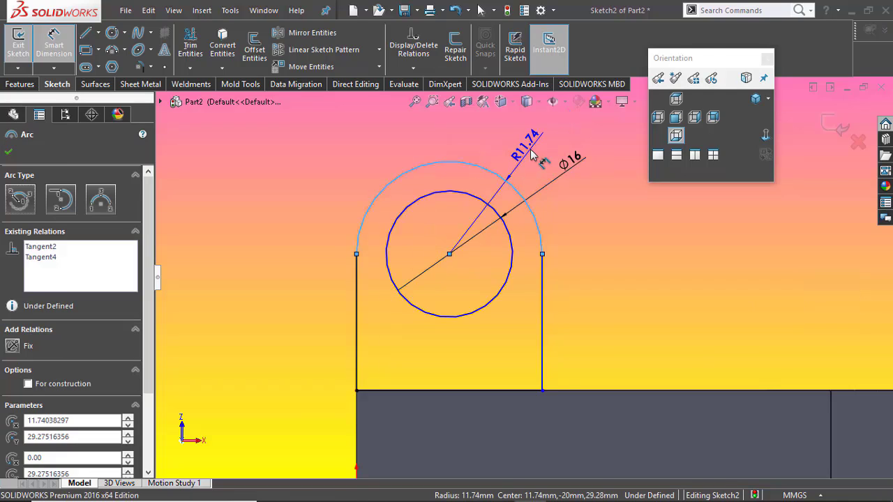
pyautogui.click(534, 155)
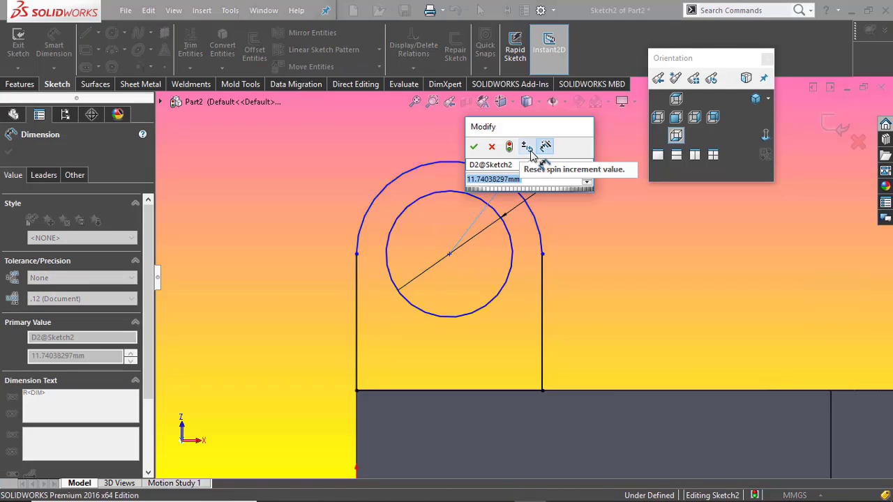
pyautogui.write('20')
pyautogui.press('Return')
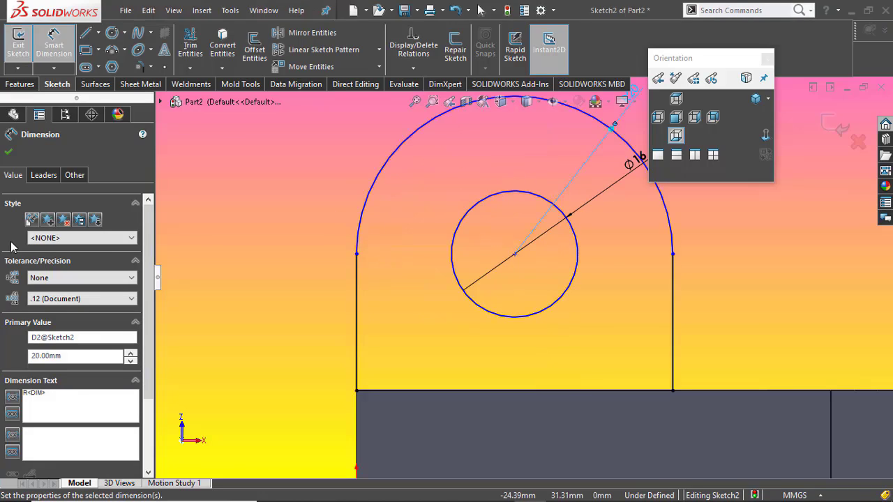
pyautogui.click(56, 176)
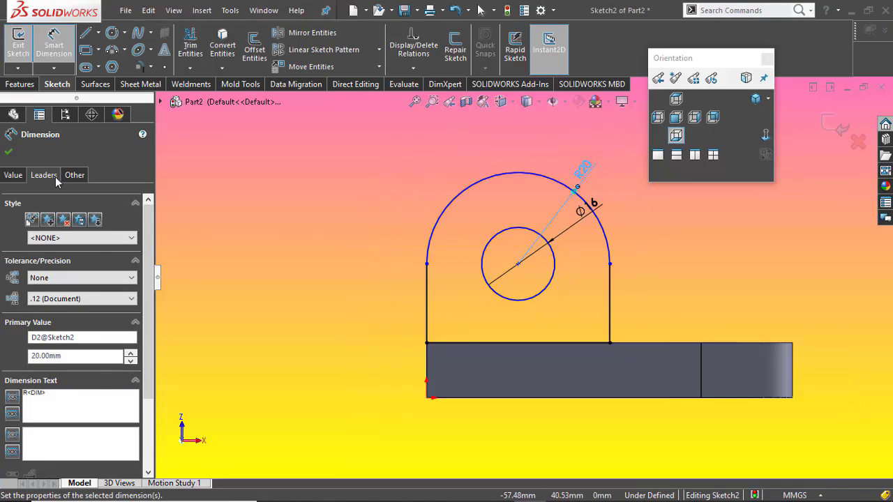
pyautogui.press('Escape')
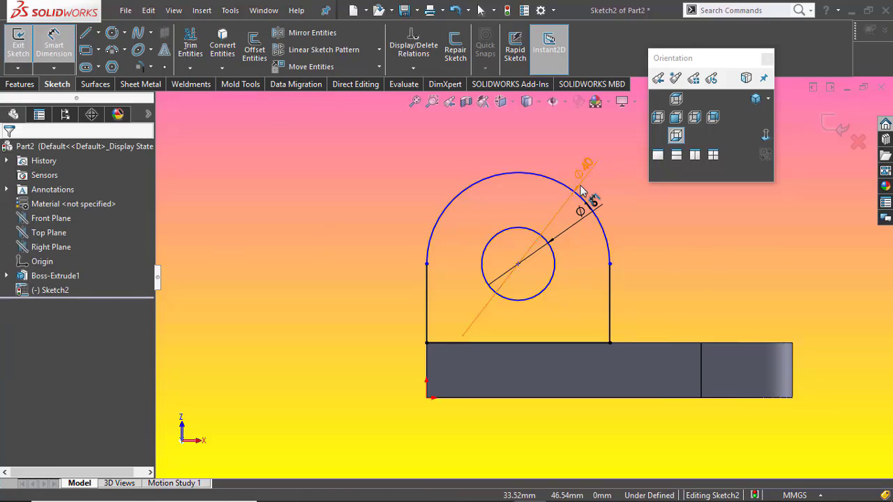
# Zoom in and check the lug's right side line and arc
pyautogui.scroll(5, 593, 279)
pyautogui.scroll(-5, 583, 293)
pyautogui.scroll(2, 572, 290)
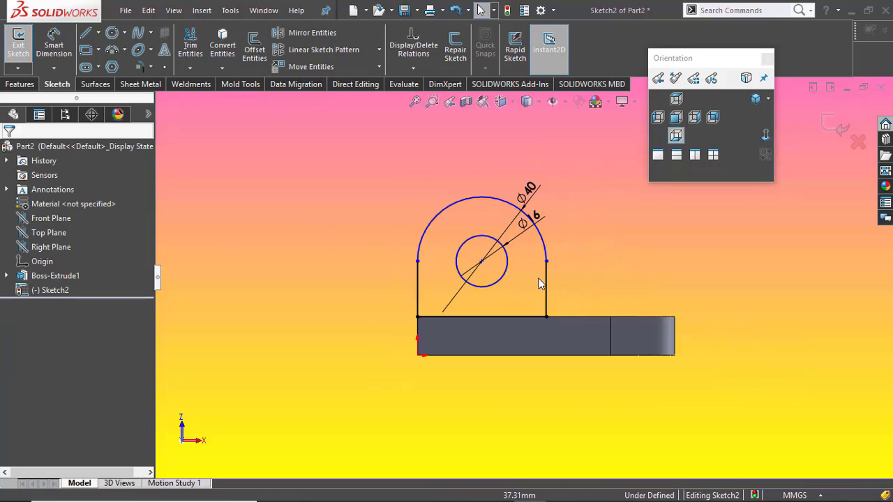
pyautogui.scroll(-1, 541, 277)
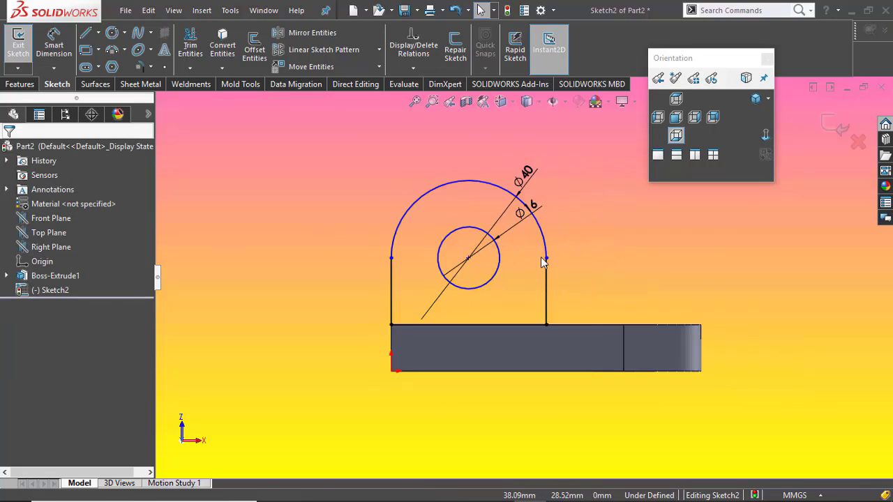
pyautogui.scroll(-2, 542, 261)
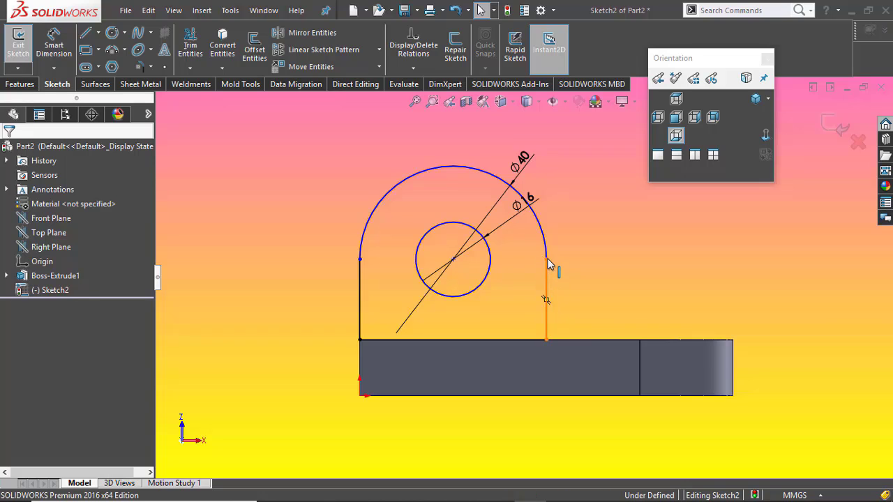
pyautogui.click(546, 279)
pyautogui.keyDown('ctrl'); pyautogui.click(549, 255); pyautogui.keyUp('ctrl')
pyautogui.click(573, 268)
pyautogui.scroll(3, 573, 263)
pyautogui.scroll(-1, 551, 265)
pyautogui.scroll(-1, 537, 268)
pyautogui.scroll(-1, 525, 270)
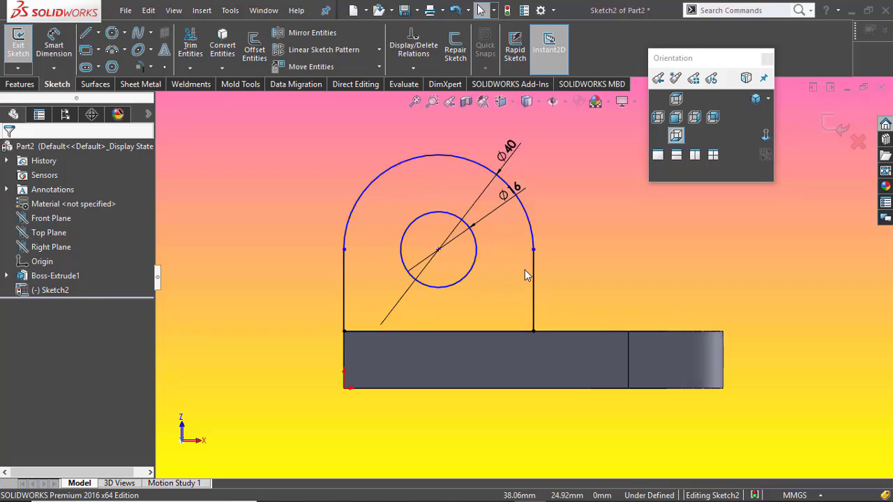
pyautogui.scroll(2, 525, 269)
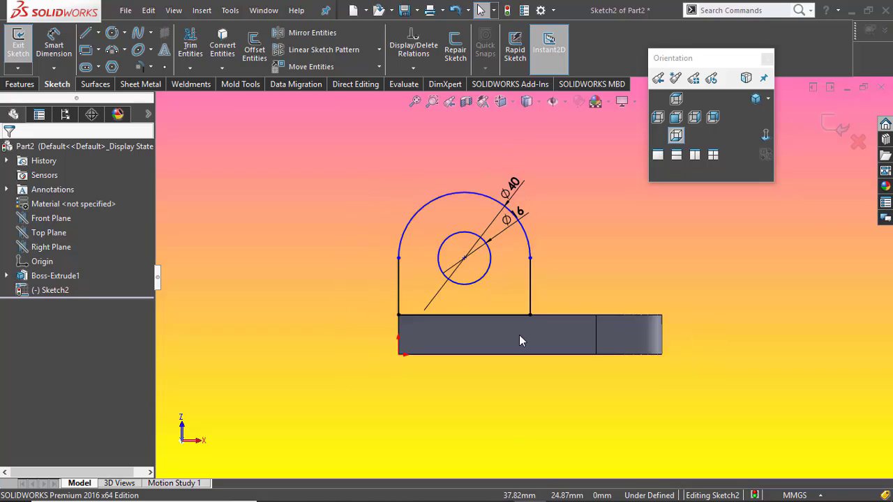
pyautogui.click(562, 489)
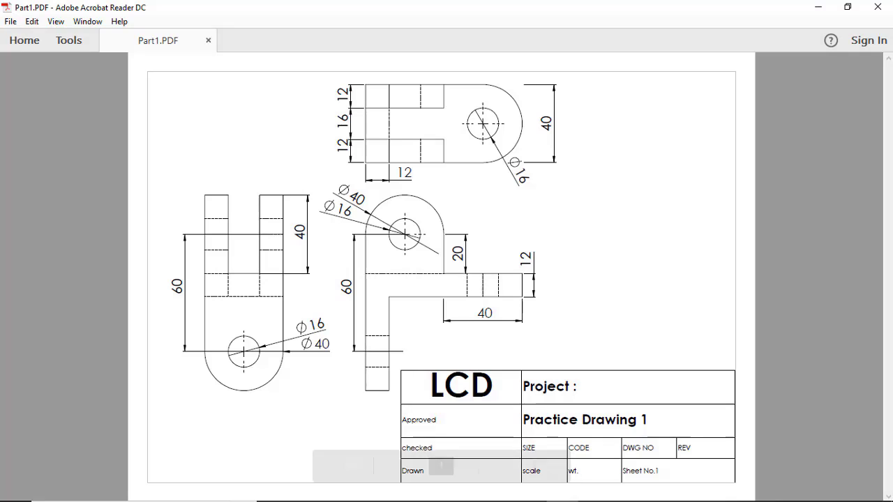
# Dimension the lug hole centre 20 mm above the base plate's bottom line
pyautogui.click(531, 489)
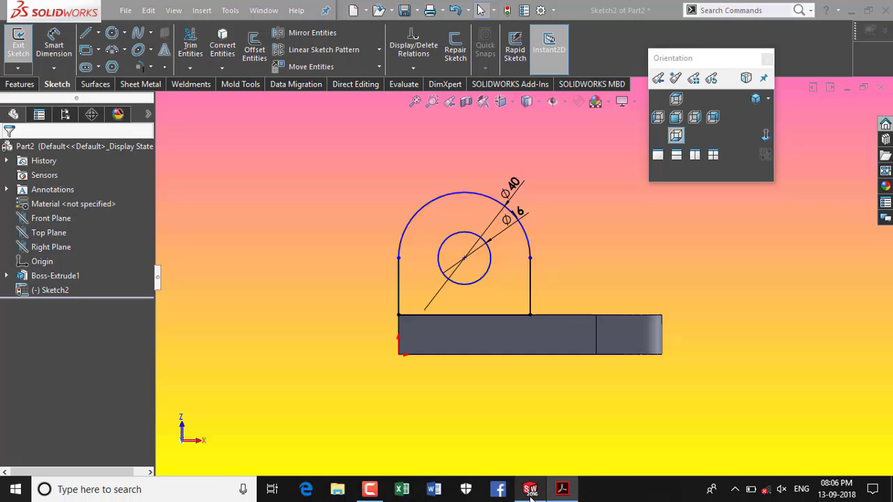
pyautogui.click(72, 59)
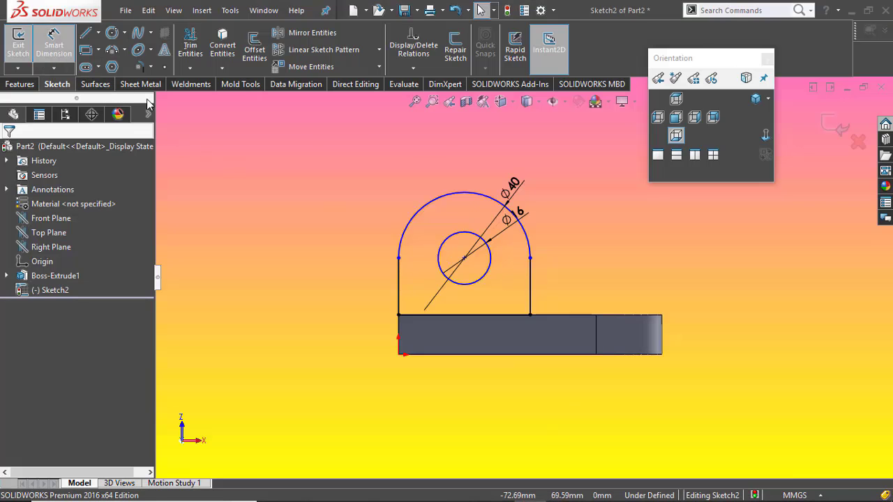
pyautogui.click(464, 258)
pyautogui.click(476, 316)
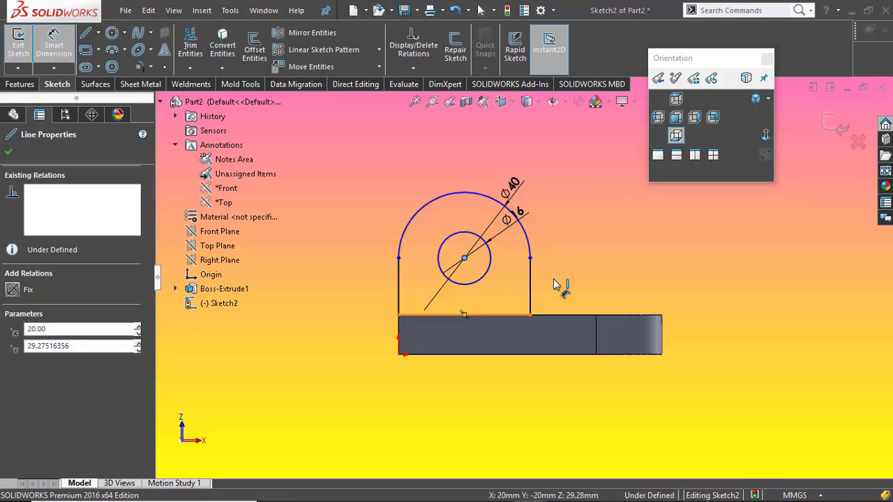
pyautogui.click(574, 268)
pyautogui.write('20')
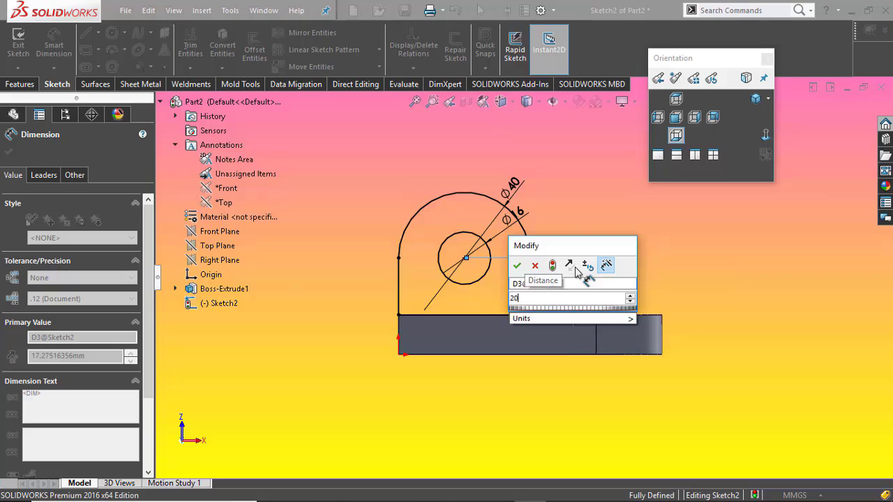
pyautogui.press('Return')
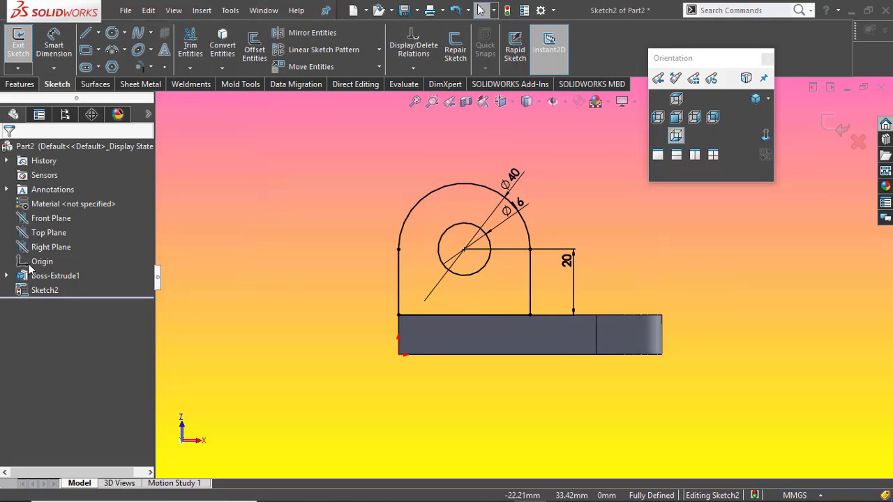
pyautogui.click(20, 84)
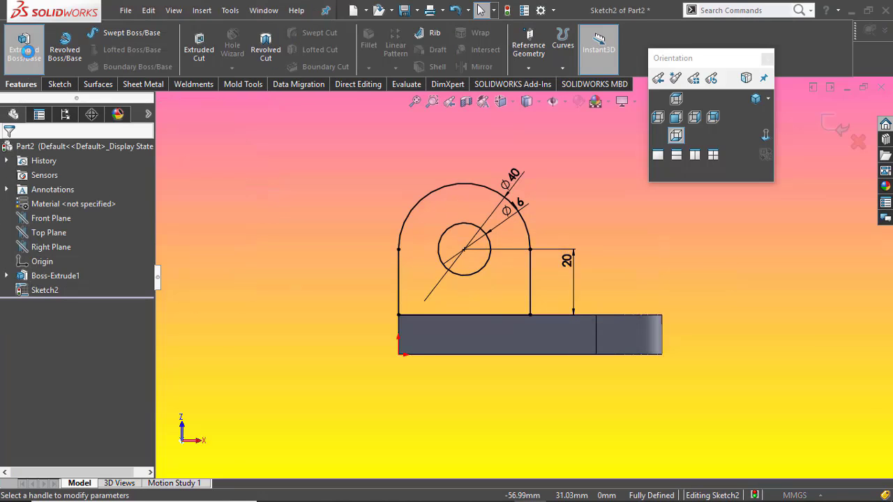
# Extrude the rounded lug sketch 12 mm in the reversed direction and view it isometrically
pyautogui.click(26, 51)
pyautogui.moveTo(464, 195)
pyautogui.mouseDown(button='middle')
pyautogui.moveTo(428, 206)
pyautogui.moveTo(523, 251)
pyautogui.mouseUp(button='middle')
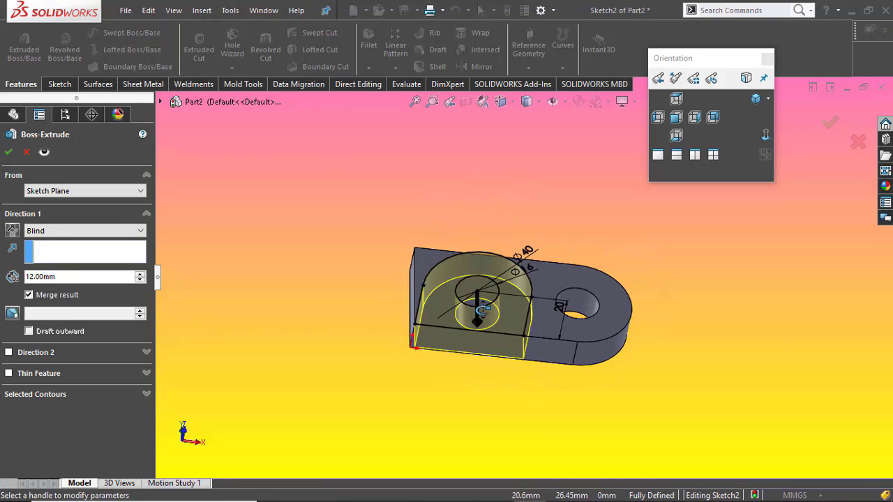
pyautogui.click(13, 231)
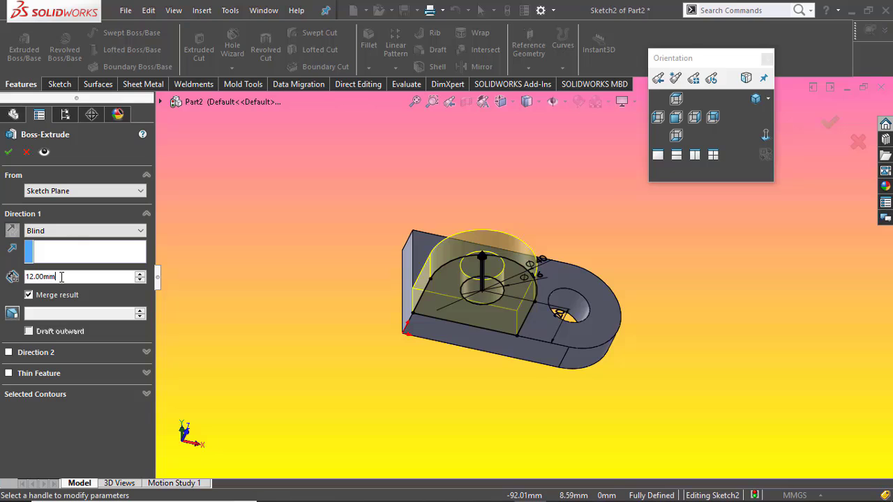
pyautogui.click(9, 150)
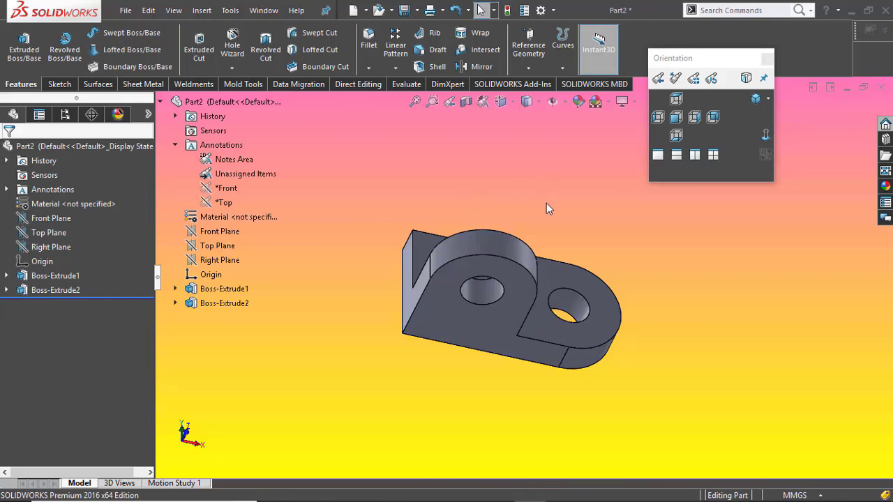
pyautogui.moveTo(547, 203)
pyautogui.mouseDown(button='middle')
pyautogui.moveTo(586, 321)
pyautogui.moveTo(523, 318)
pyautogui.mouseUp(button='middle')
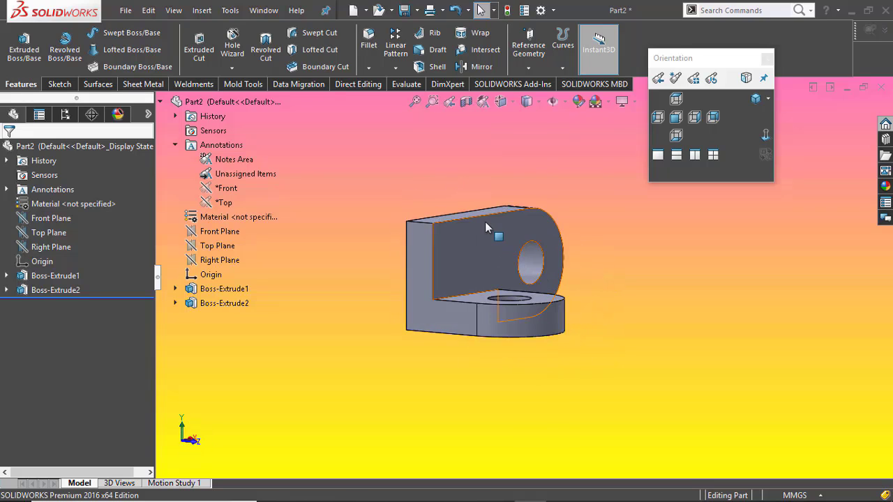
pyautogui.moveTo(480, 220); pyautogui.dragTo(454, 247, button='middle')
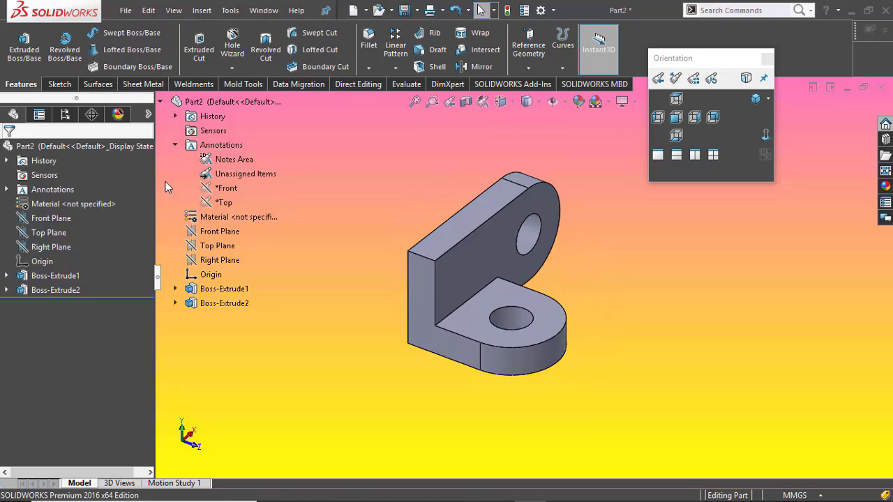
pyautogui.click(160, 102)
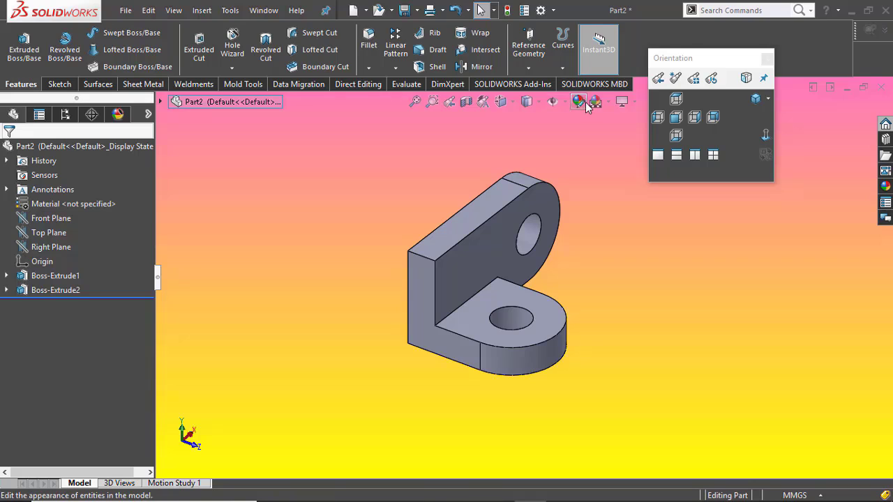
pyautogui.click(528, 68)
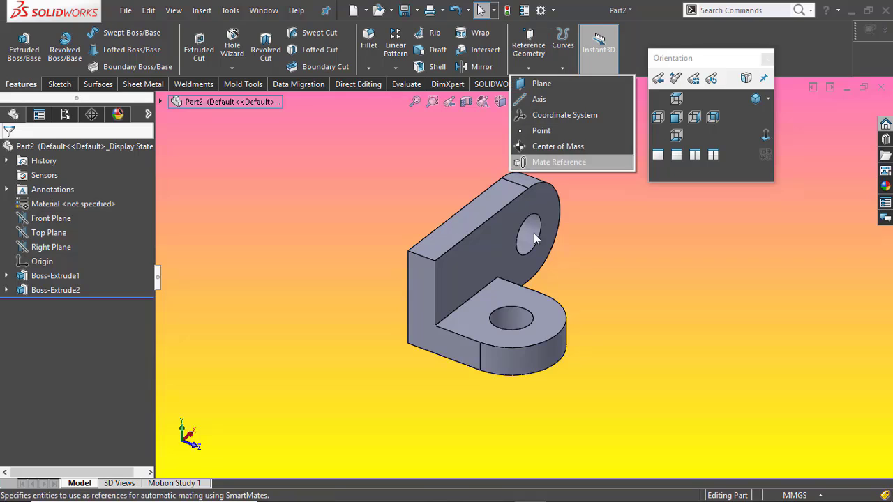
# Create reference plane Plane1 from two faces of the part
pyautogui.click(593, 85)
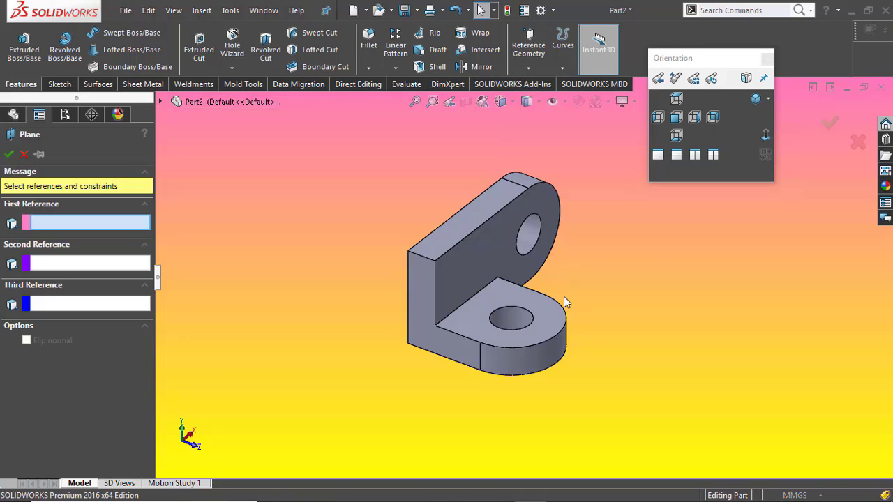
pyautogui.moveTo(562, 312)
pyautogui.mouseDown(button='middle')
pyautogui.moveTo(528, 231)
pyautogui.moveTo(524, 186)
pyautogui.mouseUp(button='middle')
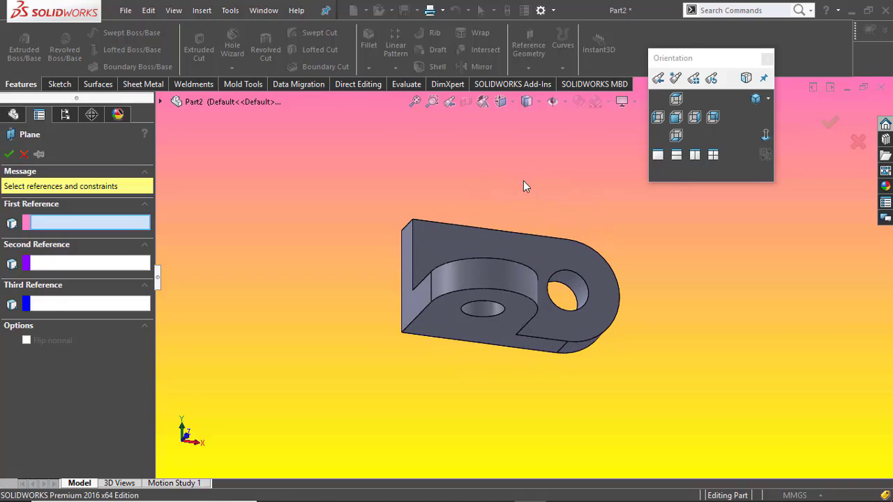
pyautogui.click(442, 314)
pyautogui.moveTo(472, 261)
pyautogui.mouseDown(button='middle')
pyautogui.moveTo(468, 374)
pyautogui.moveTo(455, 209)
pyautogui.mouseUp(button='middle')
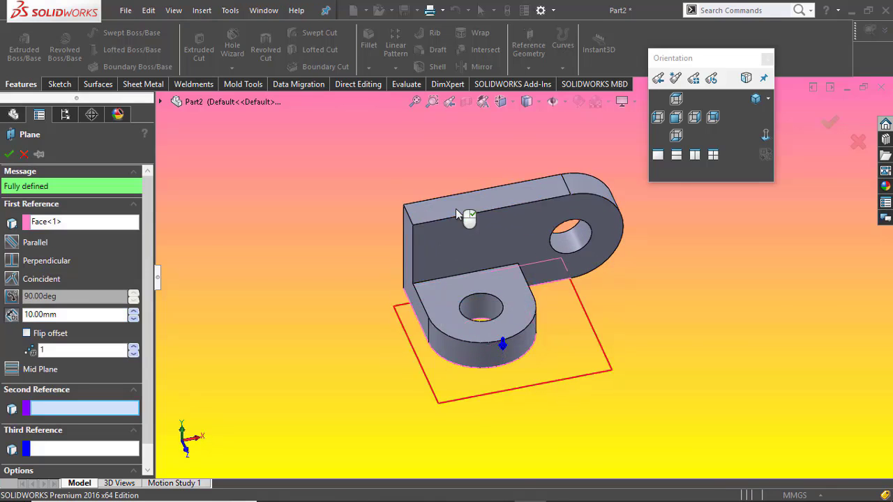
pyautogui.click(456, 208)
pyautogui.click(9, 155)
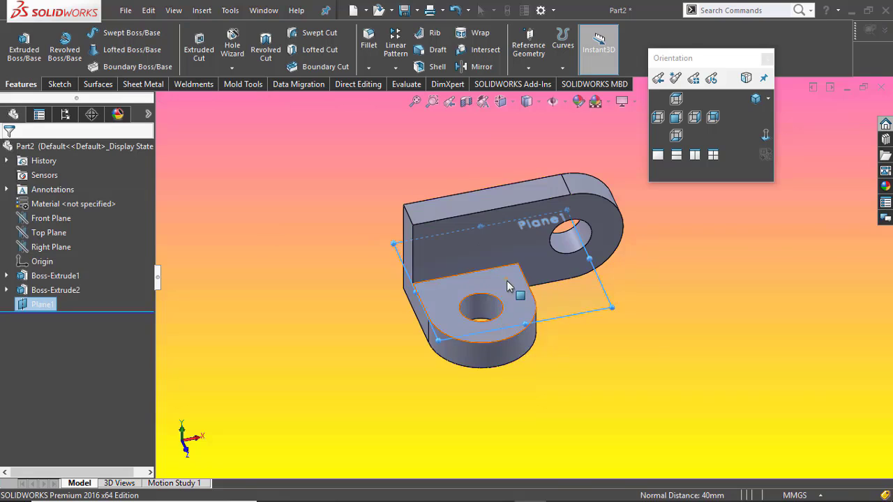
# Select the Boss-Extrude2 lug feature in the tree for mirroring
pyautogui.moveTo(516, 291)
pyautogui.mouseDown(button='middle')
pyautogui.moveTo(473, 123)
pyautogui.moveTo(522, 249)
pyautogui.moveTo(460, 163)
pyautogui.mouseUp(button='middle')
pyautogui.click(438, 173)
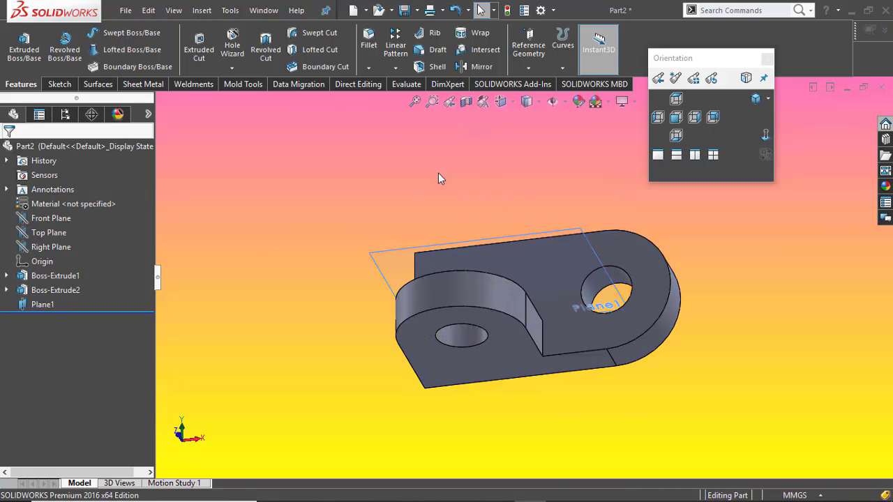
pyautogui.click(44, 288)
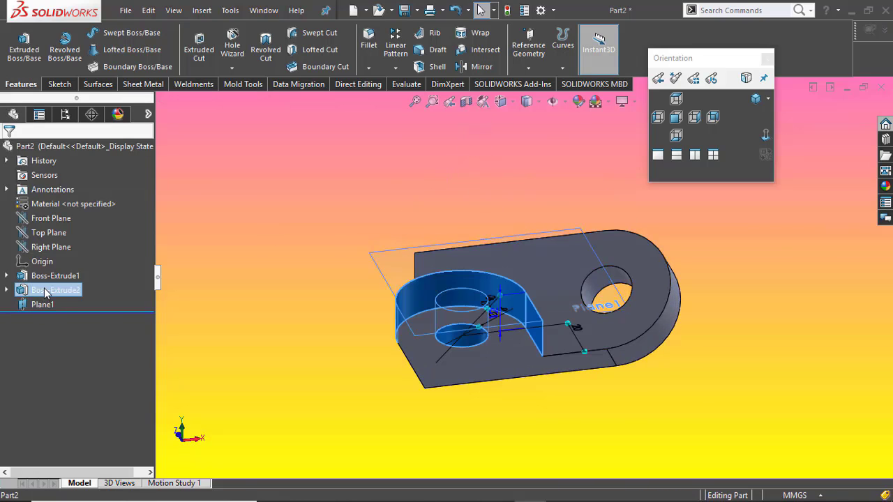
# Mirror the Boss-Extrude2 lug across Plane1 to create a second lug
pyautogui.click(468, 64)
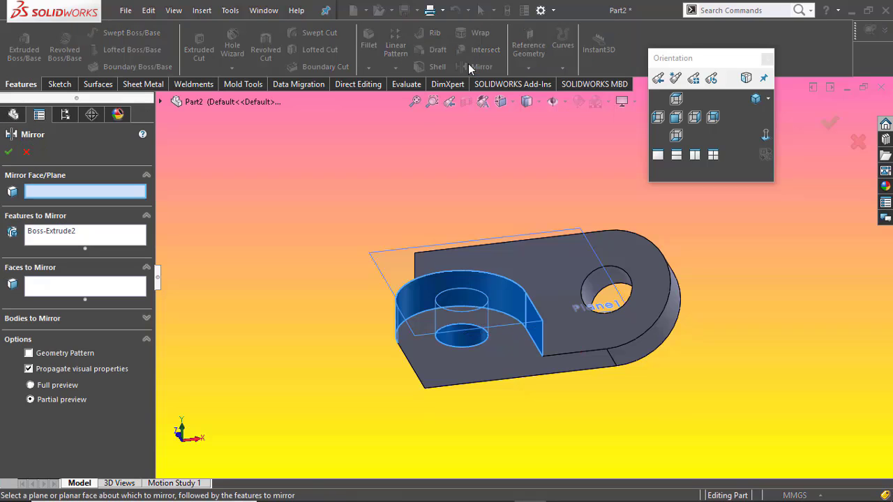
pyautogui.click(376, 257)
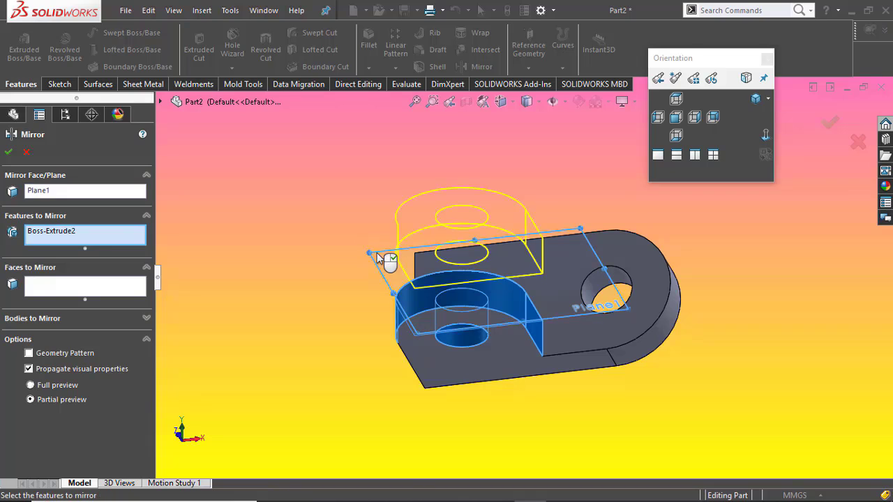
pyautogui.click(9, 153)
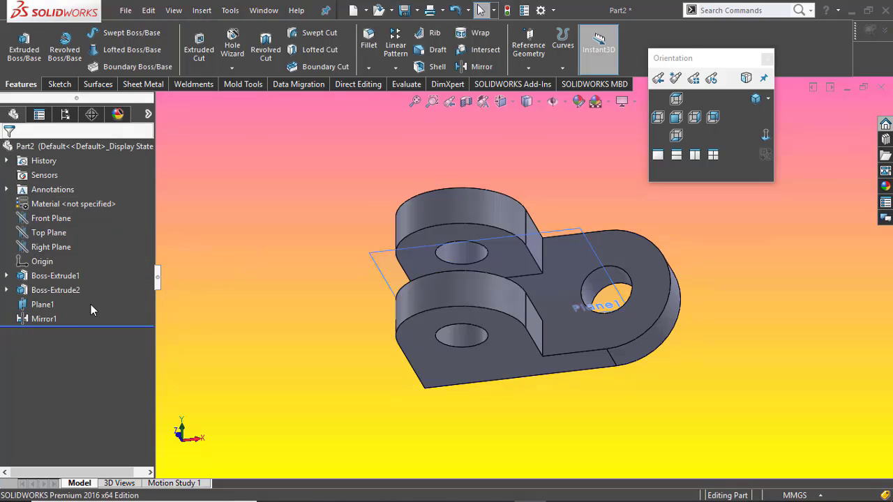
pyautogui.rightClick(41, 318)
pyautogui.click(255, 297)
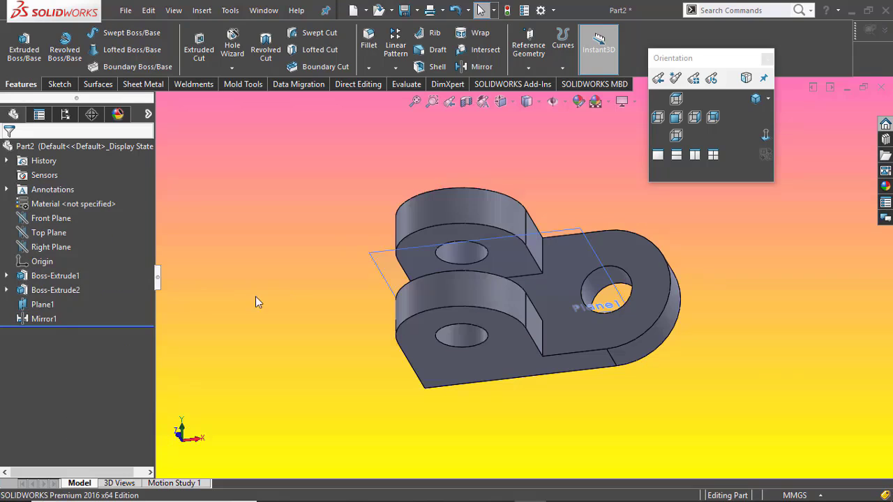
# Hide Plane1 in the model
pyautogui.click(49, 304)
pyautogui.rightClick(49, 304)
pyautogui.click(67, 187)
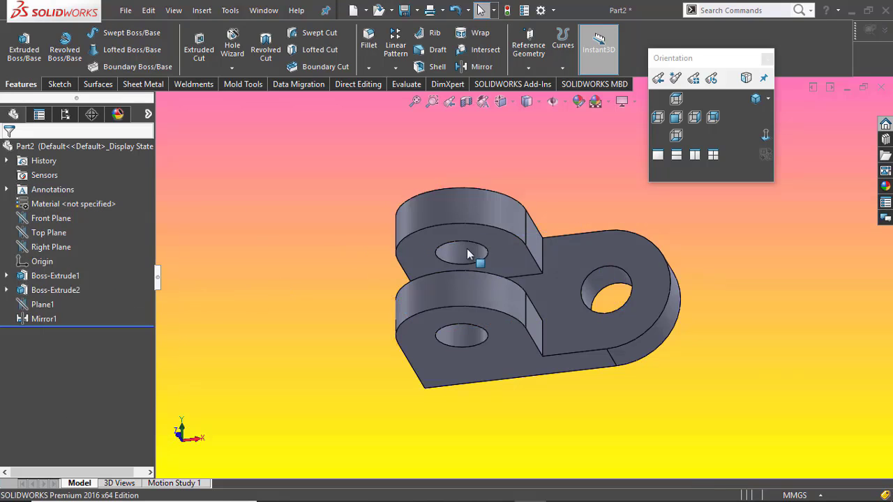
# Start a new sketch on the flat face of the Boss-Extrude1 plate
pyautogui.moveTo(467, 250)
pyautogui.mouseDown(button='middle')
pyautogui.moveTo(560, 271)
pyautogui.moveTo(608, 335)
pyautogui.moveTo(593, 370)
pyautogui.mouseUp(button='middle')
pyautogui.click(474, 209)
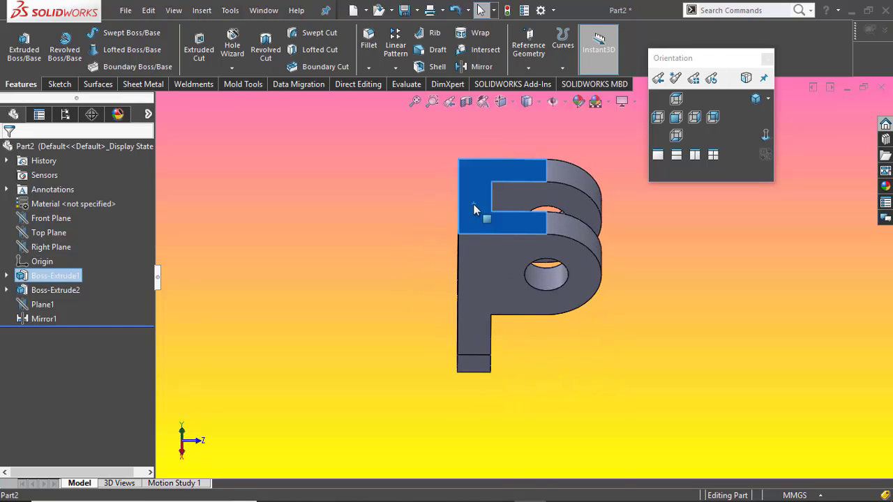
pyautogui.rightClick(474, 210)
pyautogui.click(499, 109)
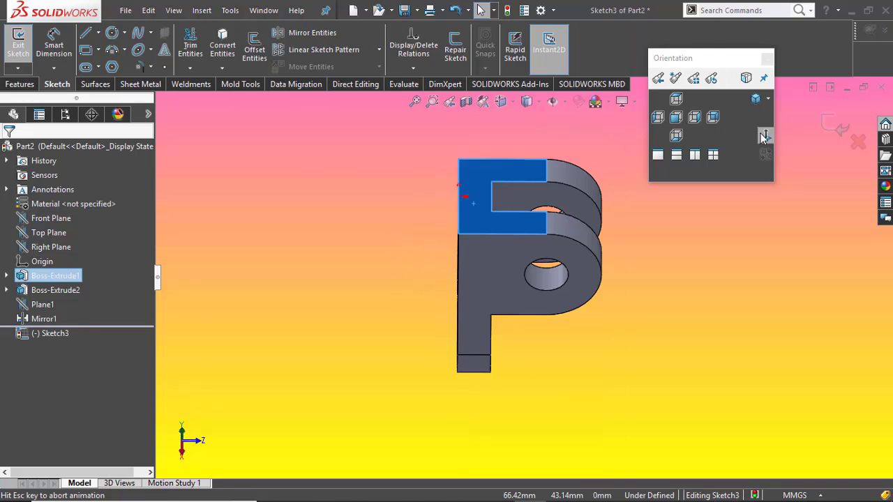
pyautogui.scroll(3, 446, 323)
pyautogui.scroll(2, 448, 319)
pyautogui.scroll(-2, 479, 287)
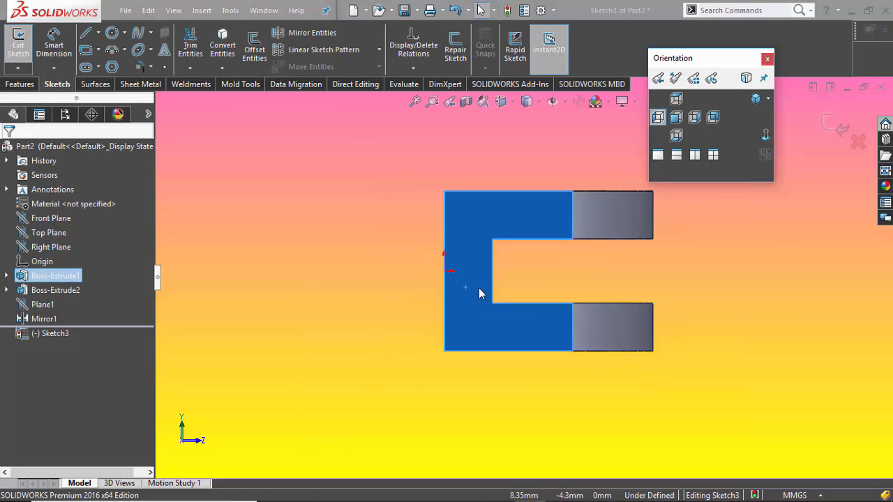
pyautogui.click(801, 243)
pyautogui.moveTo(536, 485)
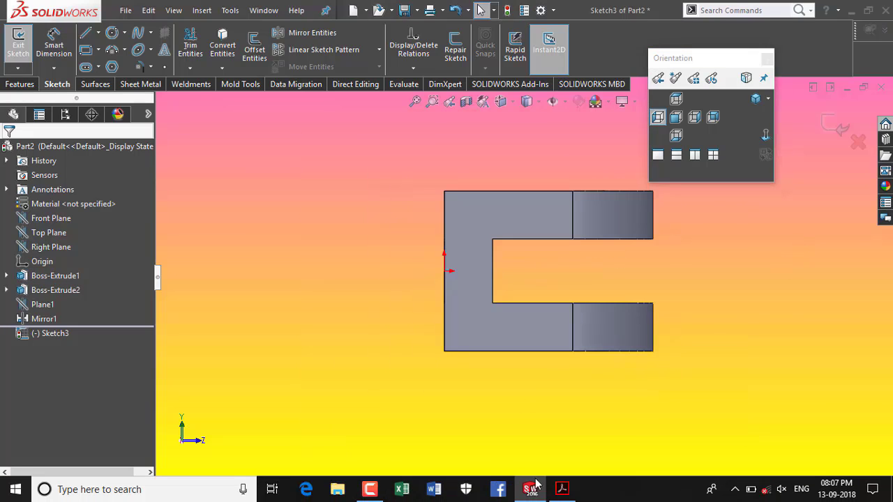
# Switch to Acrobat Reader to check the Part1.PDF side lug dimensions
pyautogui.click(561, 488)
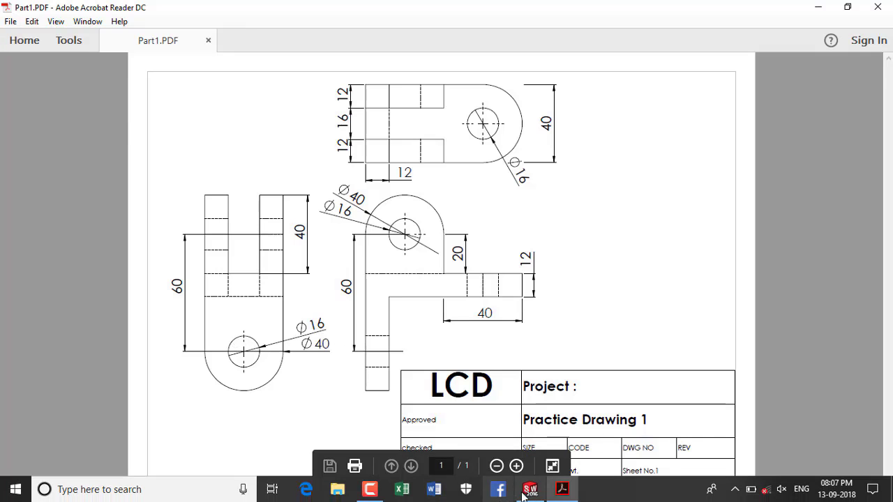
# Sketch the side lug outline: top line, half-round arc, and a horizontal bottom line
pyautogui.click(530, 493)
pyautogui.press('l')
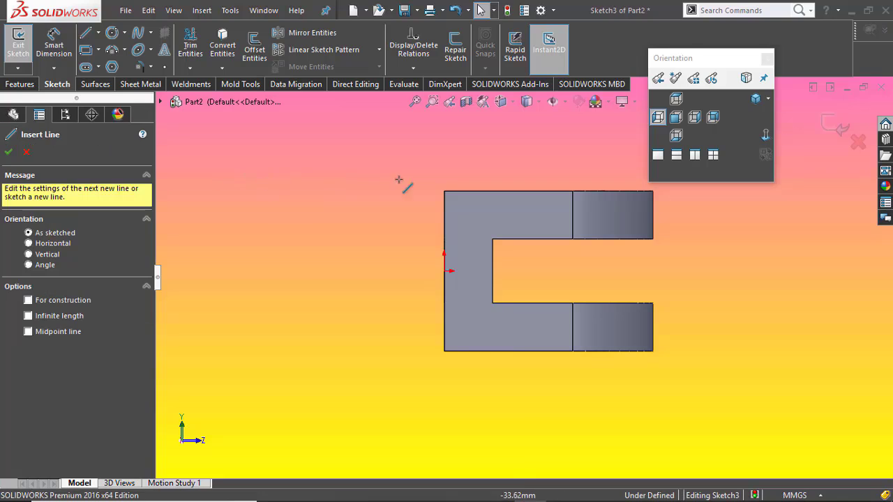
pyautogui.click(444, 191)
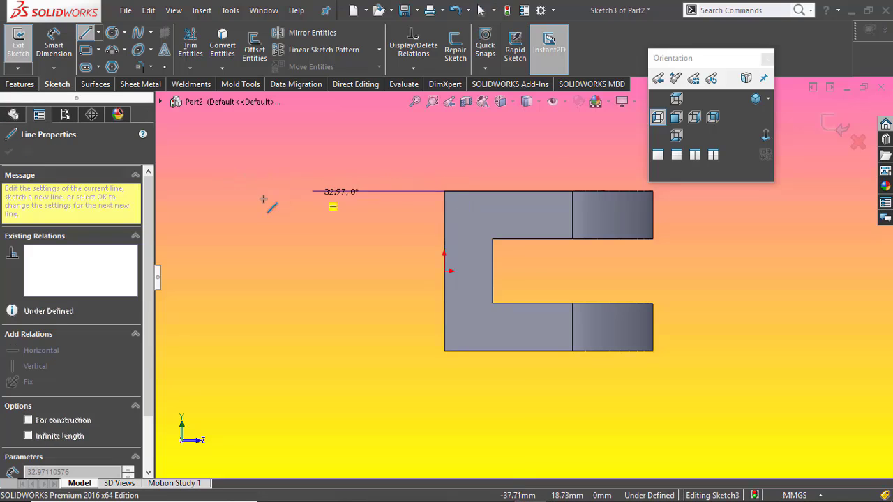
pyautogui.click(286, 191)
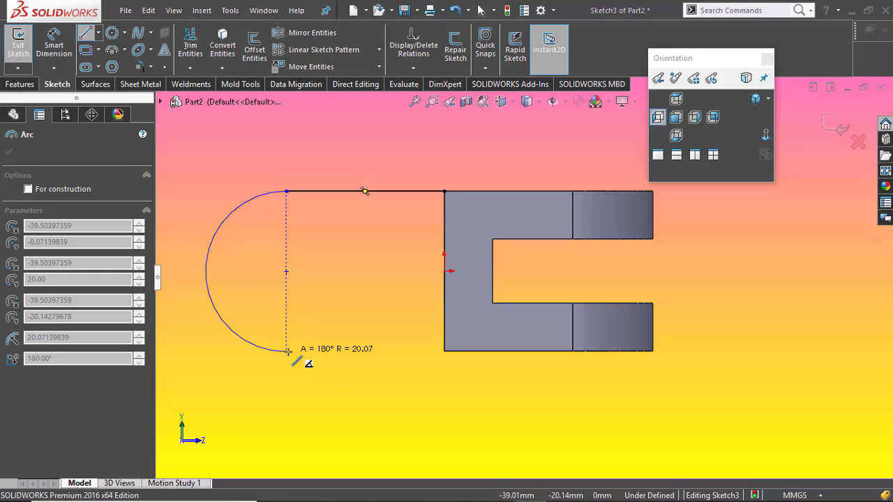
pyautogui.click(287, 350)
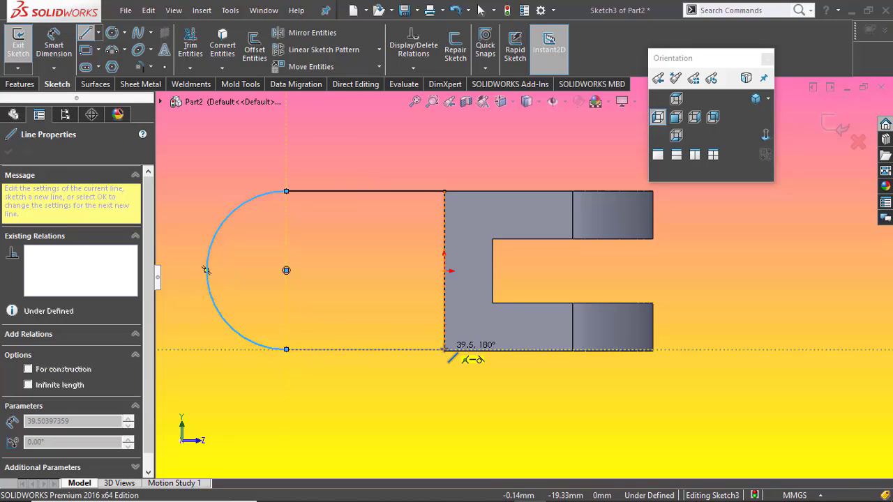
pyautogui.click(444, 349)
pyautogui.press('Escape')
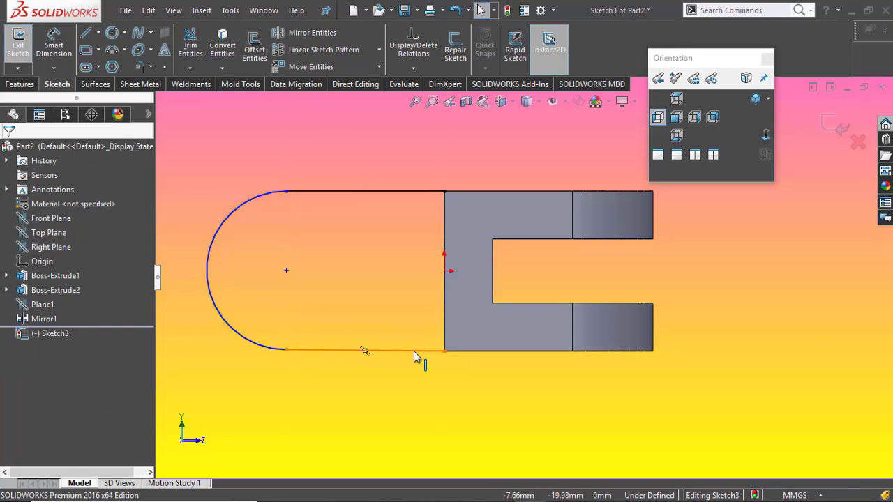
pyautogui.click(414, 351)
pyautogui.rightClick(414, 350)
pyautogui.click(425, 148)
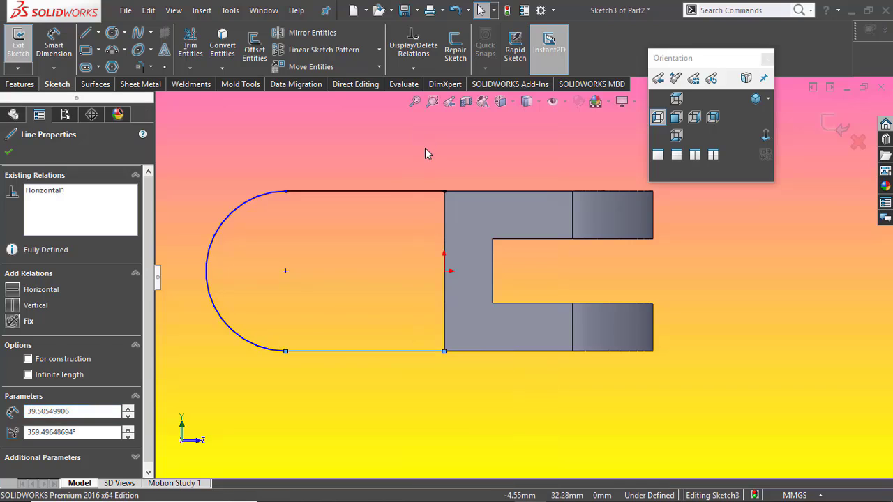
pyautogui.click(379, 250)
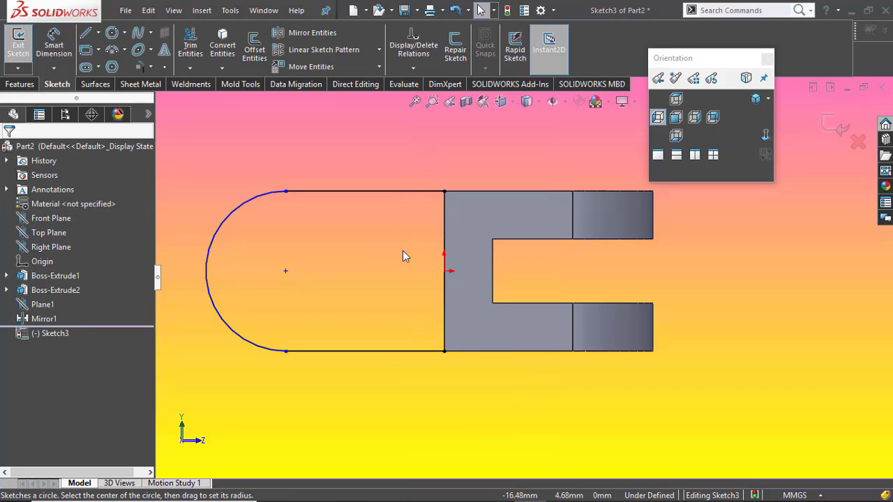
# Draw a hole circle at the arc's centre and dimension it Ø16
pyautogui.moveTo(403, 251); pyautogui.dragTo(447, 252, button='right')
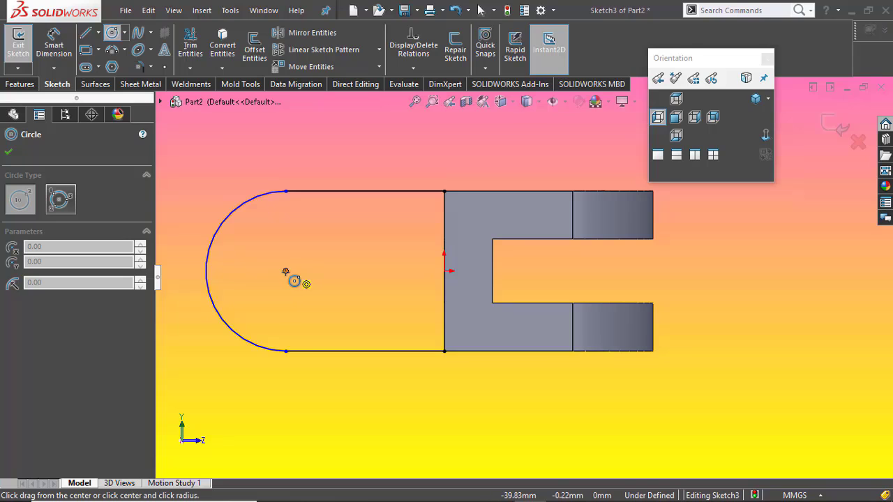
pyautogui.click(286, 271)
pyautogui.click(312, 276)
pyautogui.moveTo(353, 217); pyautogui.dragTo(349, 184, button='right')
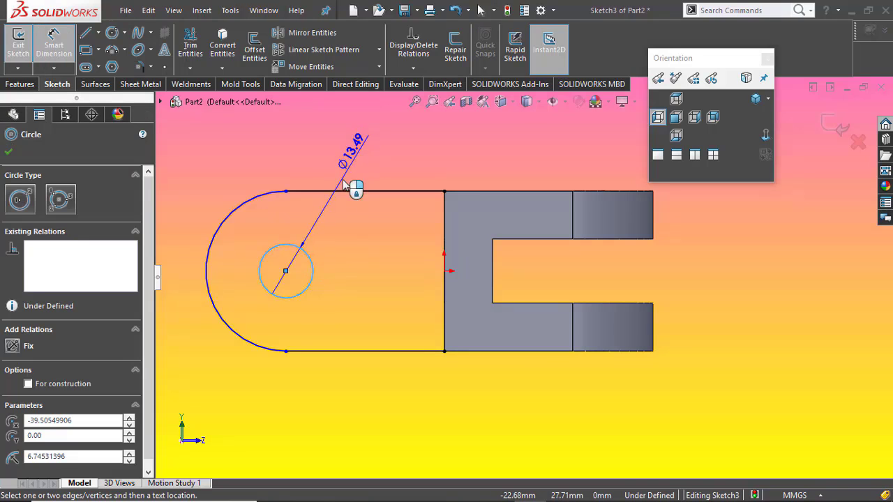
pyautogui.click(349, 171)
pyautogui.write('1')
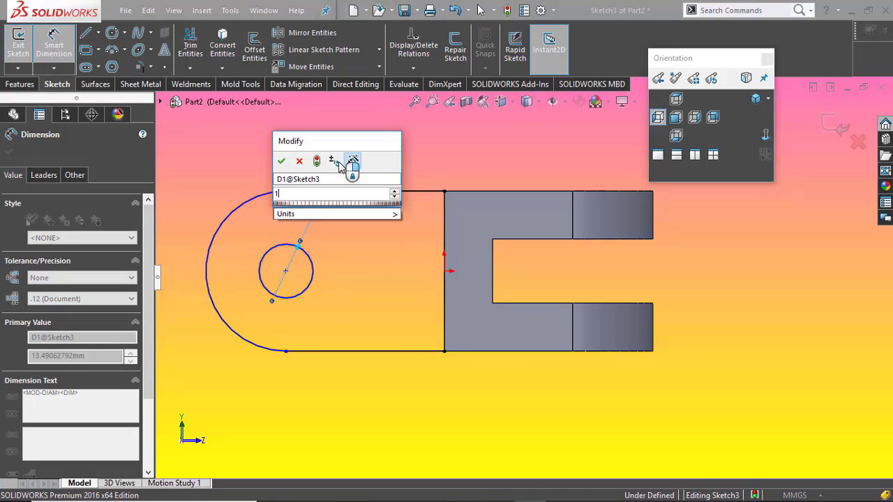
pyautogui.write('6')
pyautogui.press('Return')
pyautogui.press('Escape')
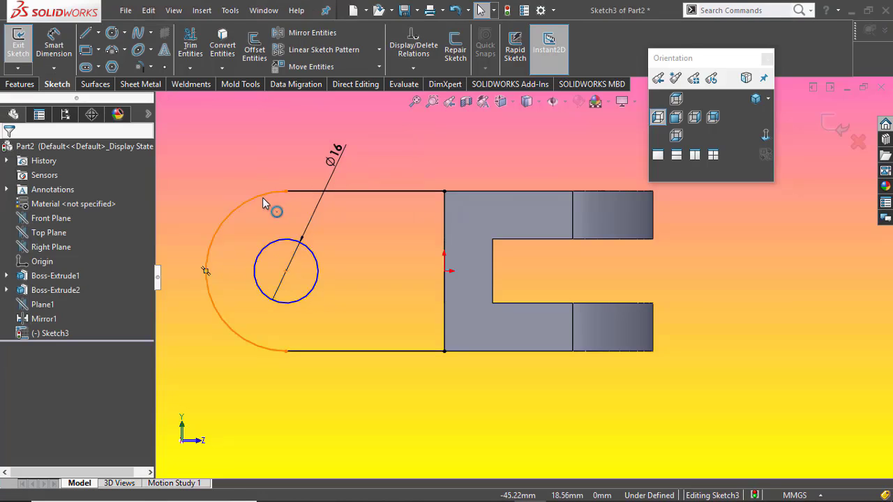
# Convert the rounded end arc and dimension it as diameter Ø40
pyautogui.click(262, 198)
pyautogui.click(246, 138)
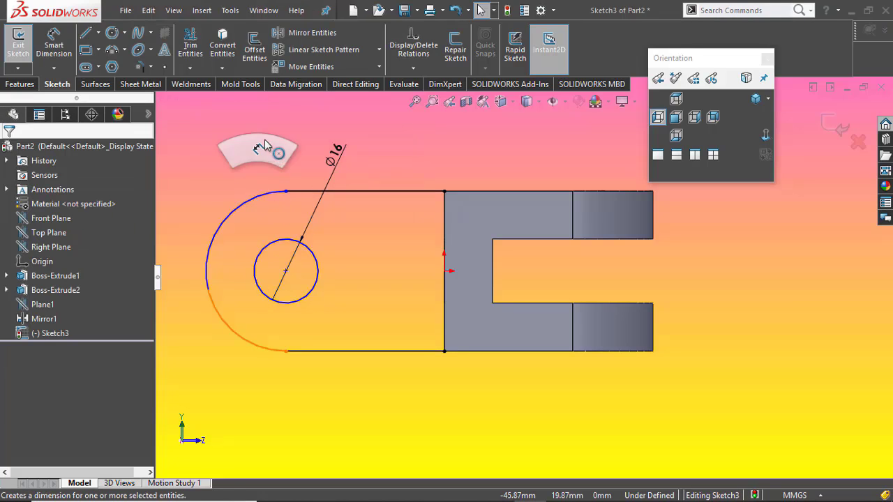
pyautogui.click(259, 148)
pyautogui.click(252, 195)
pyautogui.click(233, 175)
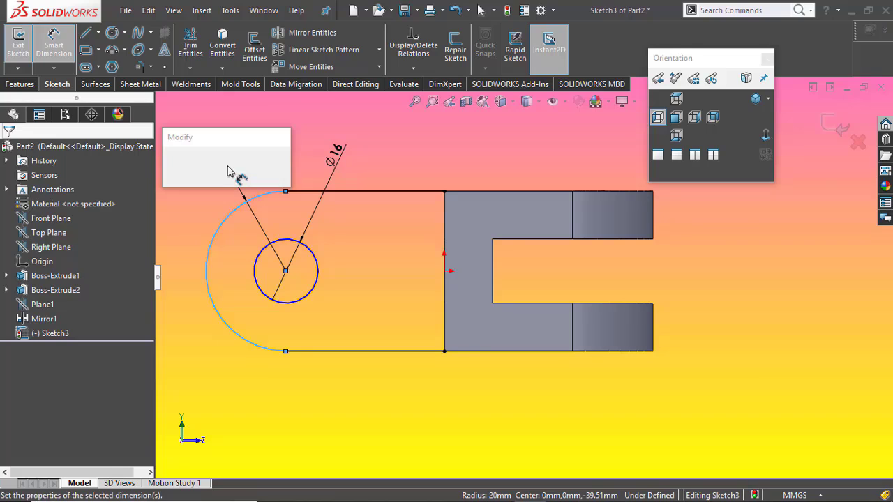
pyautogui.write('20')
pyautogui.press('Return')
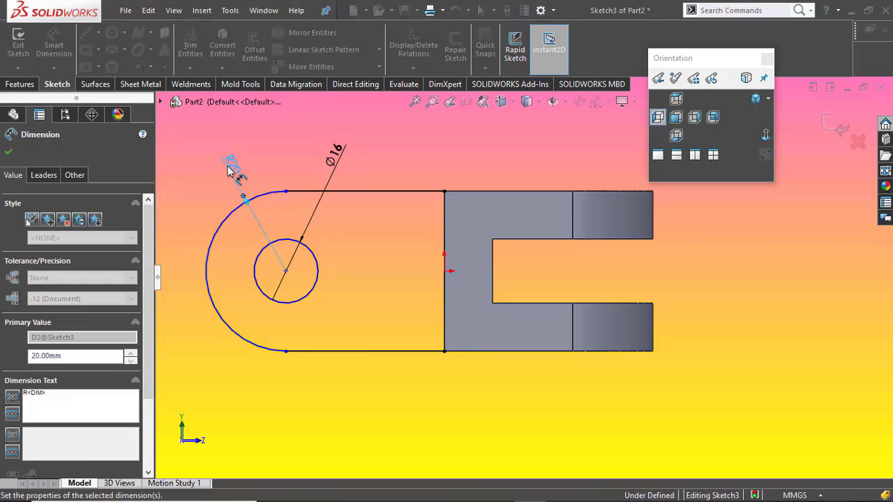
pyautogui.click(55, 176)
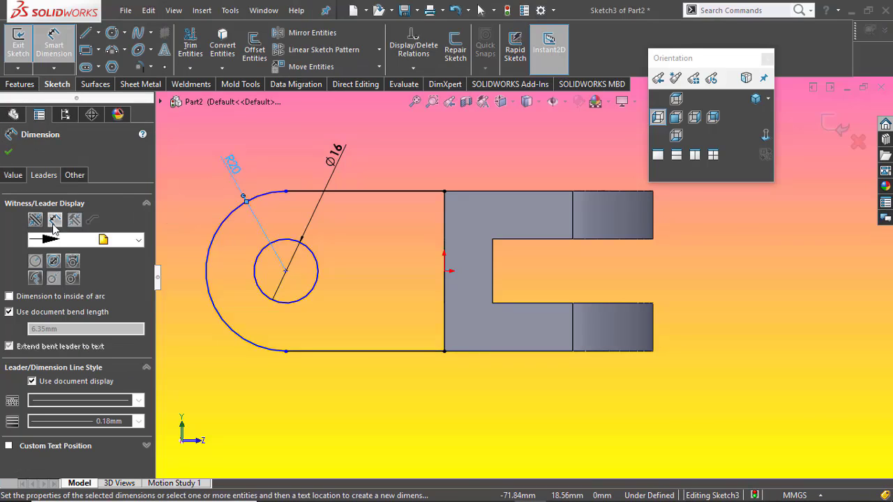
pyautogui.click(55, 261)
pyautogui.click(9, 153)
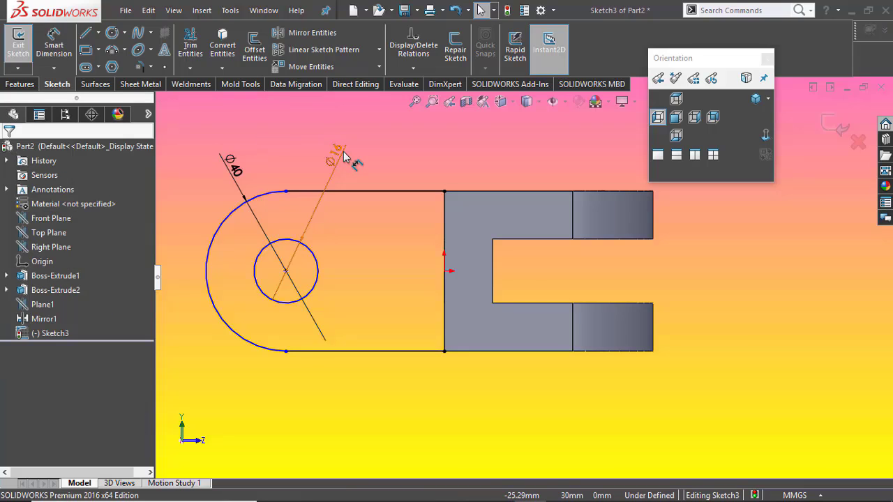
pyautogui.moveTo(340, 152); pyautogui.dragTo(215, 180)
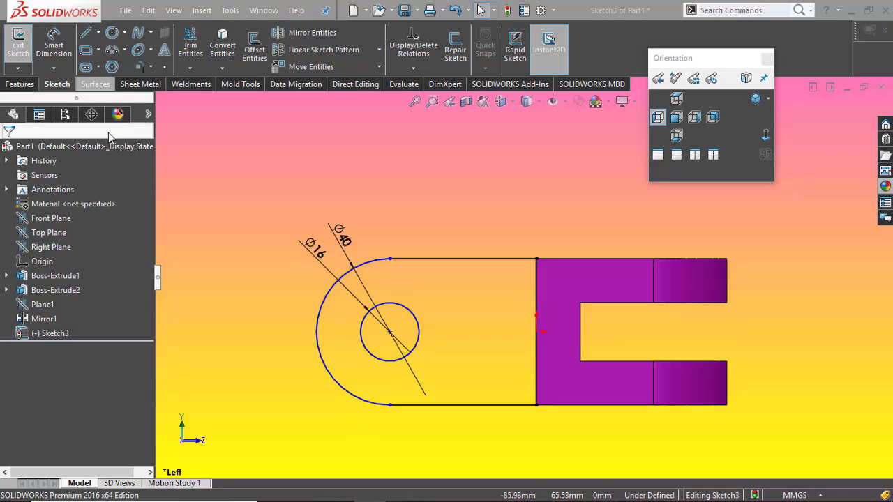
# Dimension the hole centre 40 mm from the slot's inner edge
pyautogui.click(59, 48)
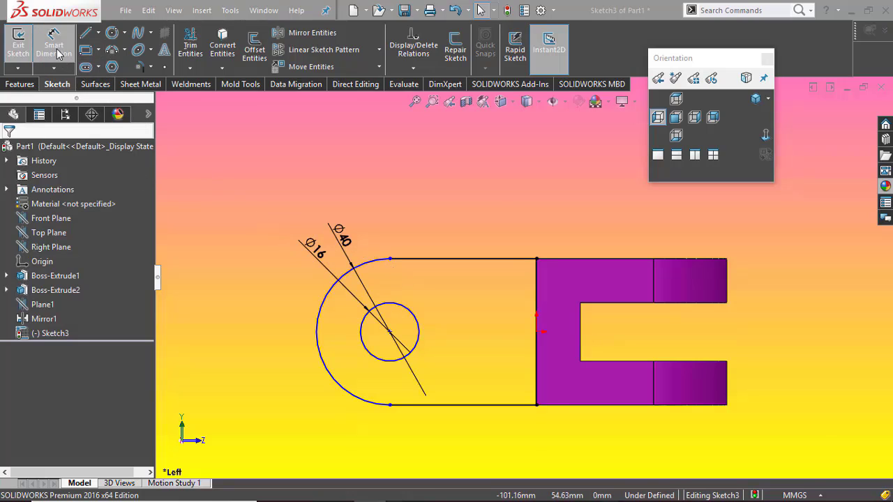
pyautogui.click(390, 332)
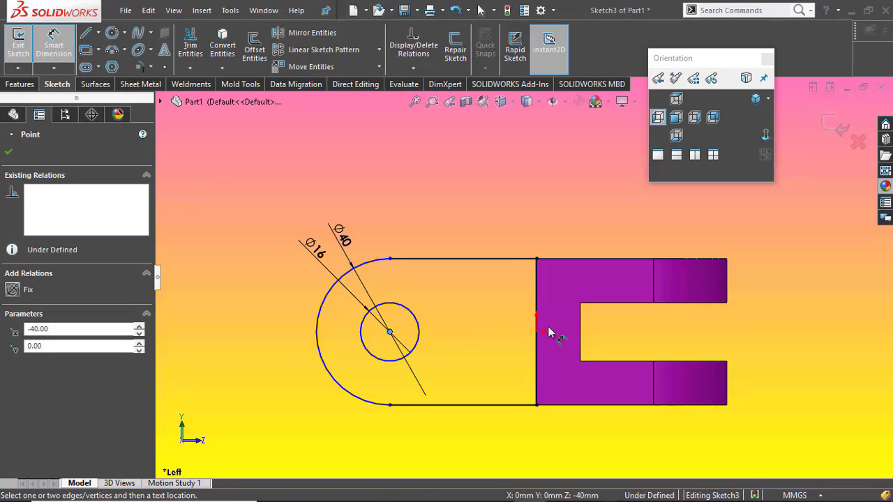
pyautogui.click(580, 331)
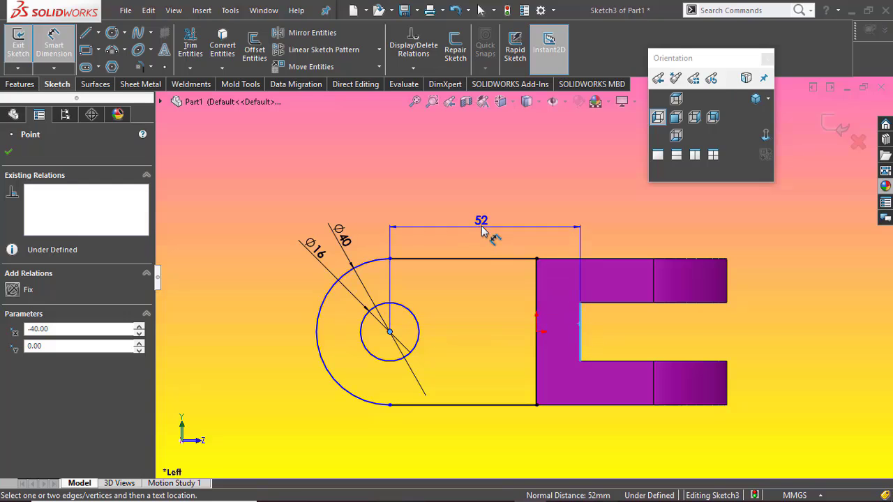
pyautogui.click(479, 222)
pyautogui.write('40')
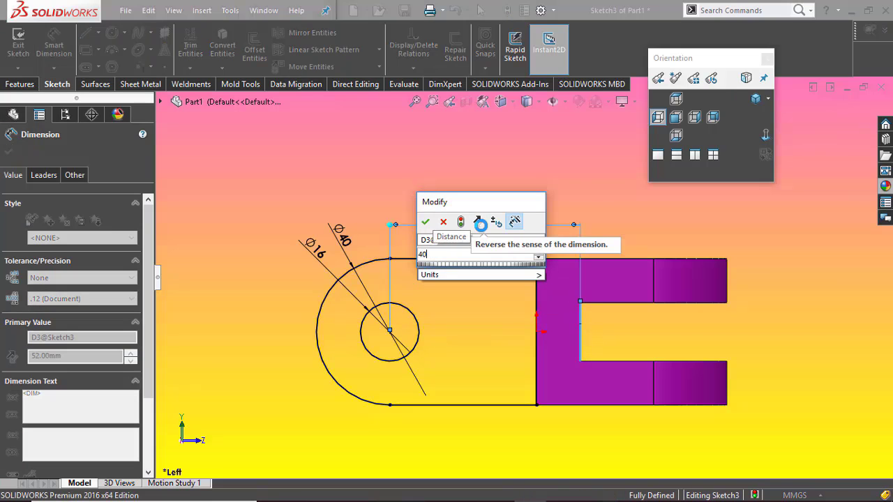
pyautogui.press('Return')
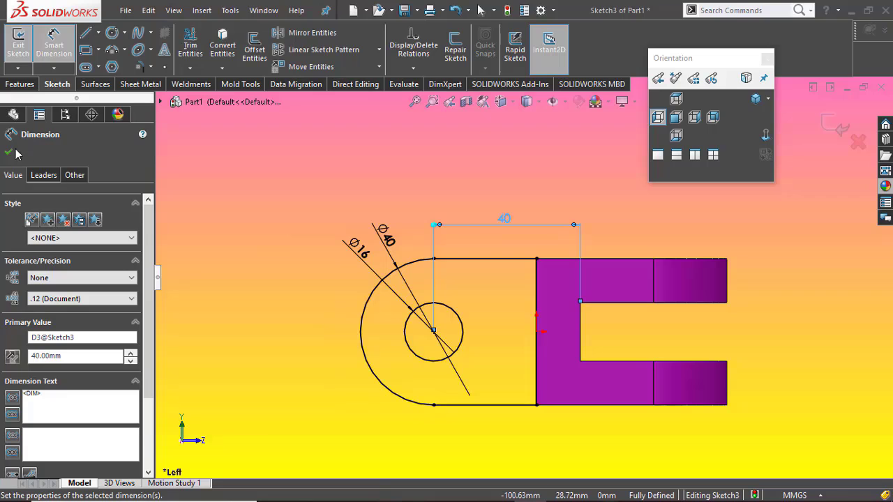
pyautogui.click(17, 154)
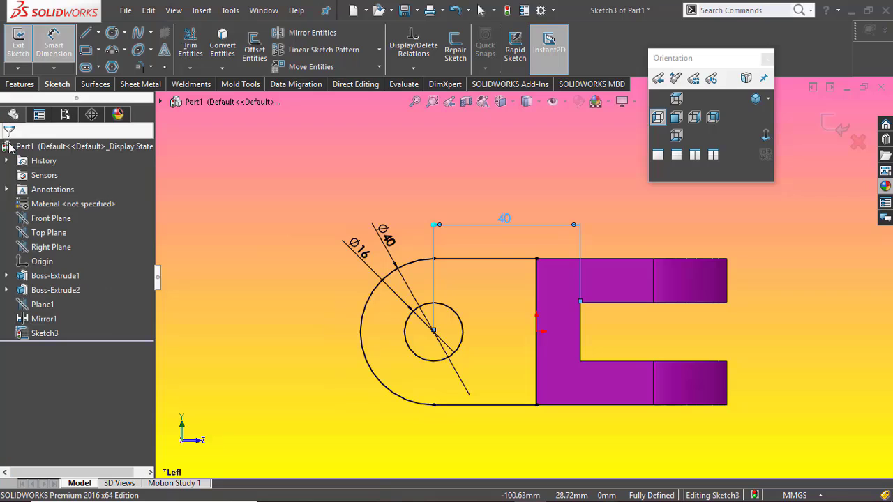
pyautogui.click(20, 83)
# Extrude the side lug sketch 12 mm, reversed toward the existing body
pyautogui.click(24, 49)
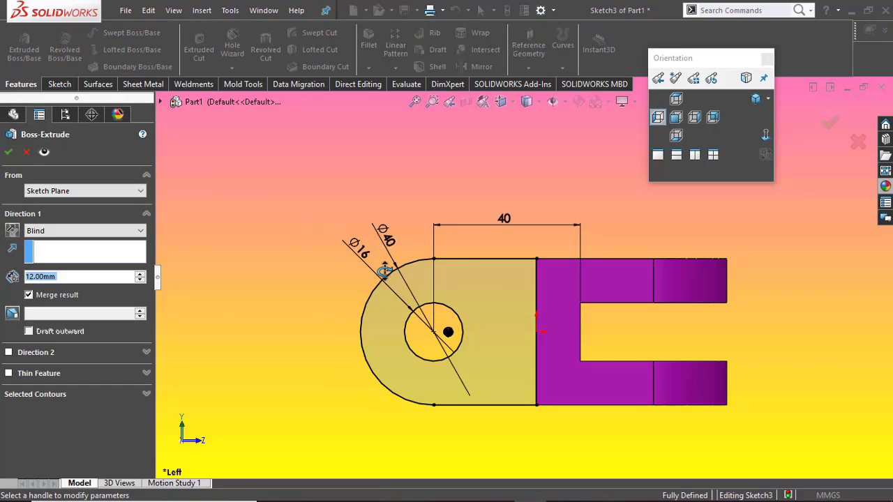
pyautogui.click(95, 277)
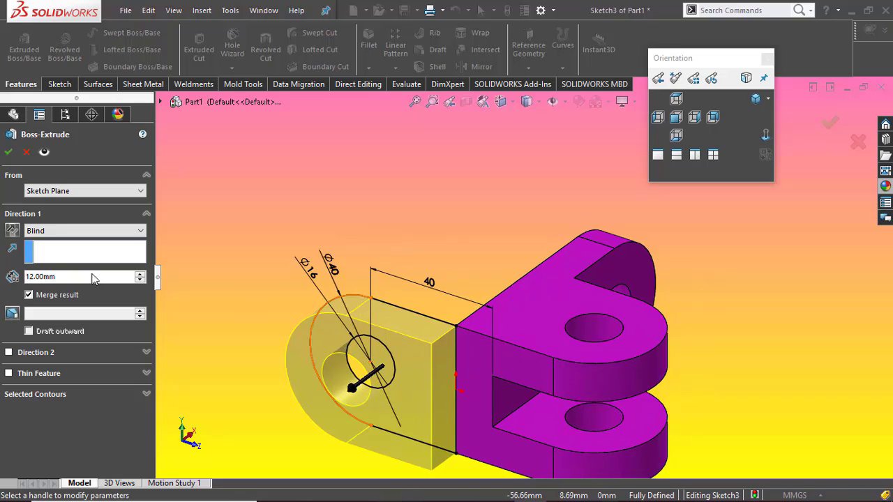
pyautogui.click(15, 230)
pyautogui.click(8, 153)
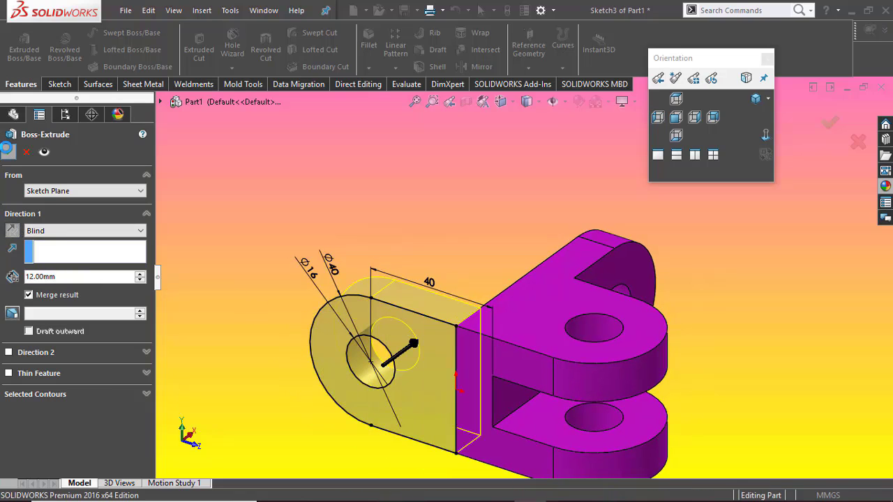
pyautogui.click(764, 135)
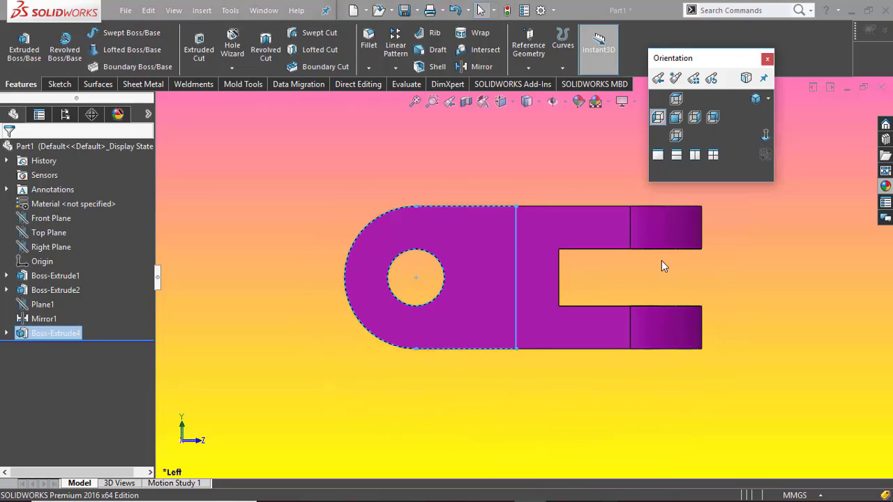
pyautogui.moveTo(662, 263)
pyautogui.mouseDown(button='middle')
pyautogui.moveTo(584, 227)
pyautogui.moveTo(572, 167)
pyautogui.moveTo(564, 205)
pyautogui.moveTo(575, 180)
pyautogui.mouseUp(button='middle')
pyautogui.click(662, 281)
pyautogui.press('Left')
pyautogui.press('Left')
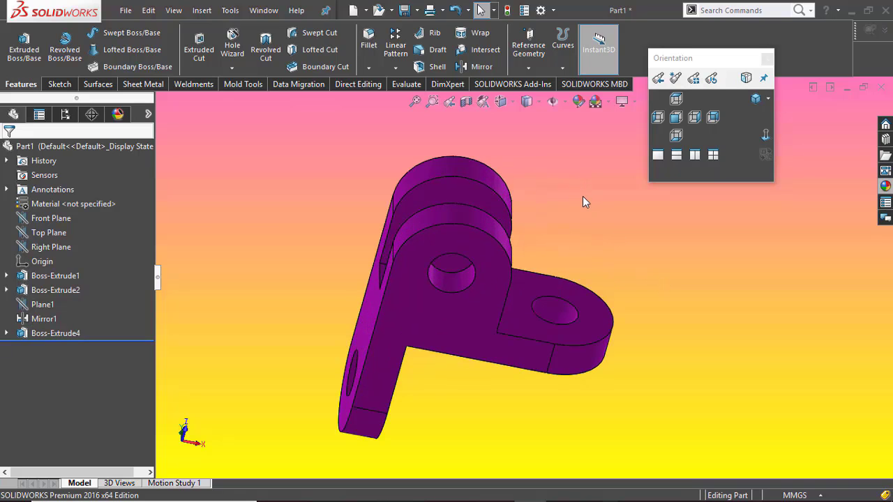
pyautogui.press('Left')
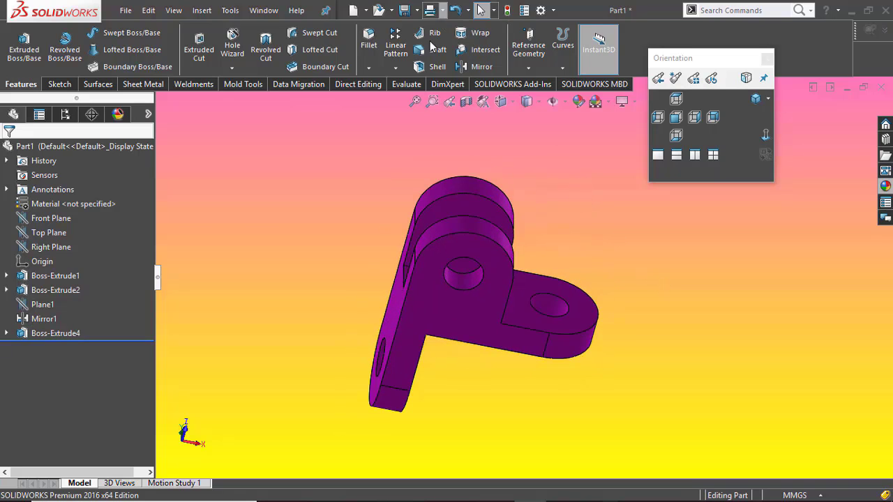